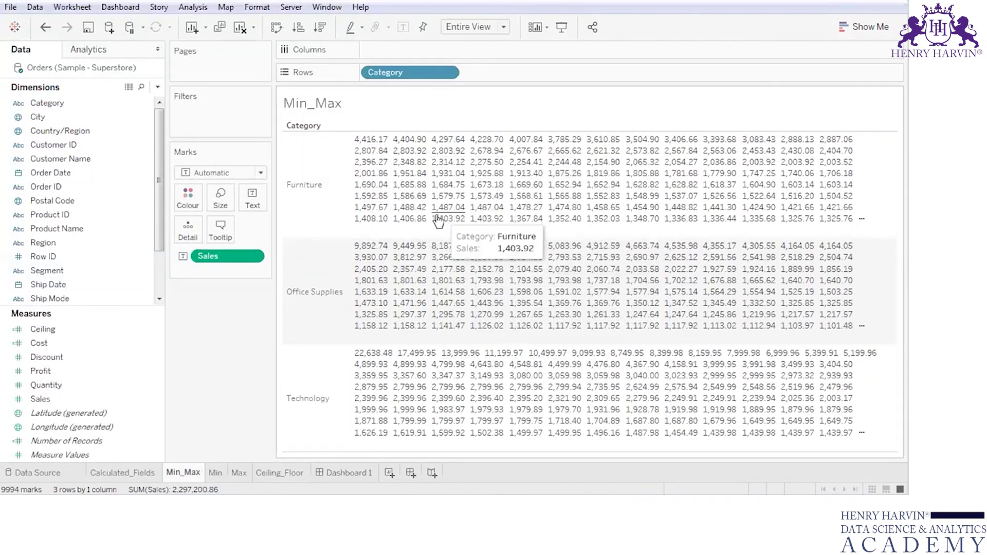
On the Min sheet, show Sales per Sub-Category as a text table and turn off measure aggregation.
click(215, 472)
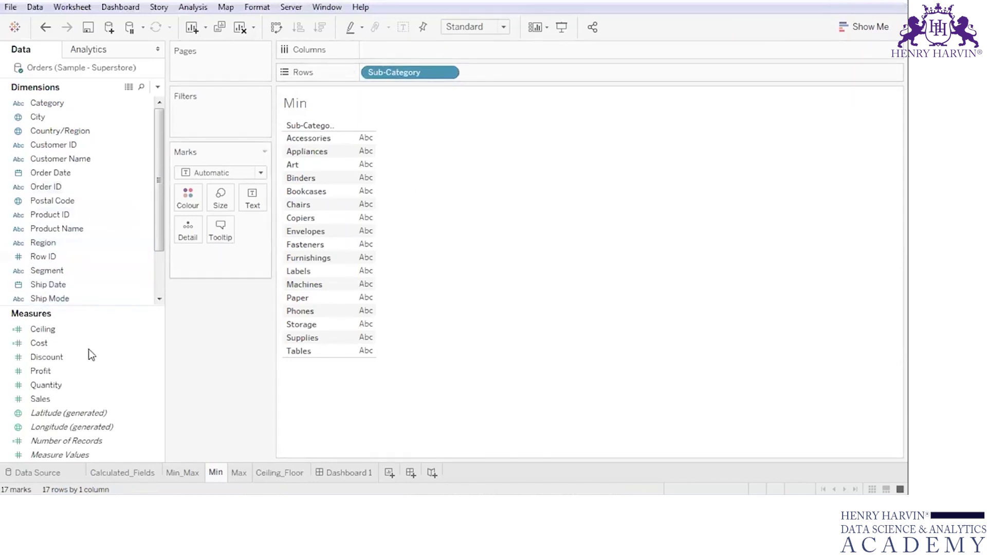
click(70, 402)
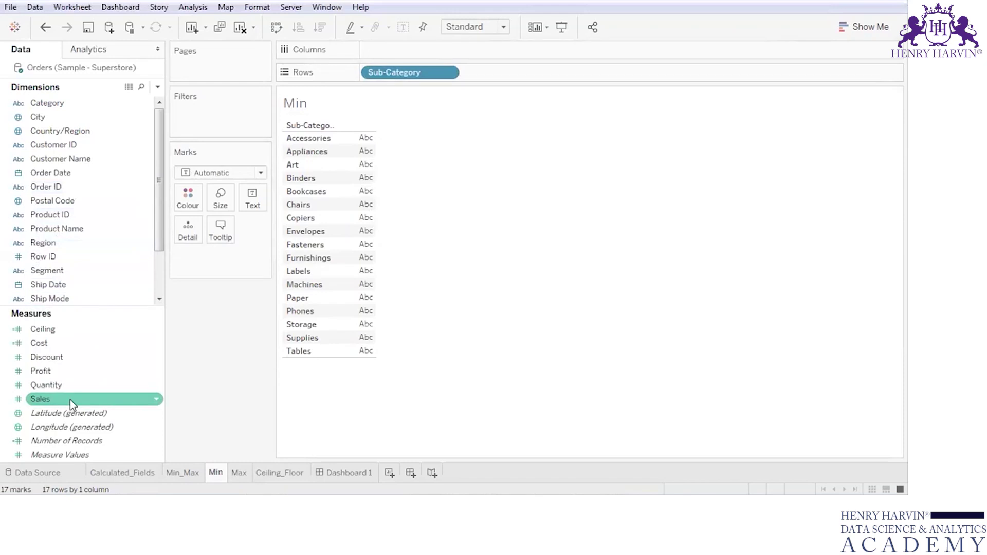
drag(70, 400, 413, 50)
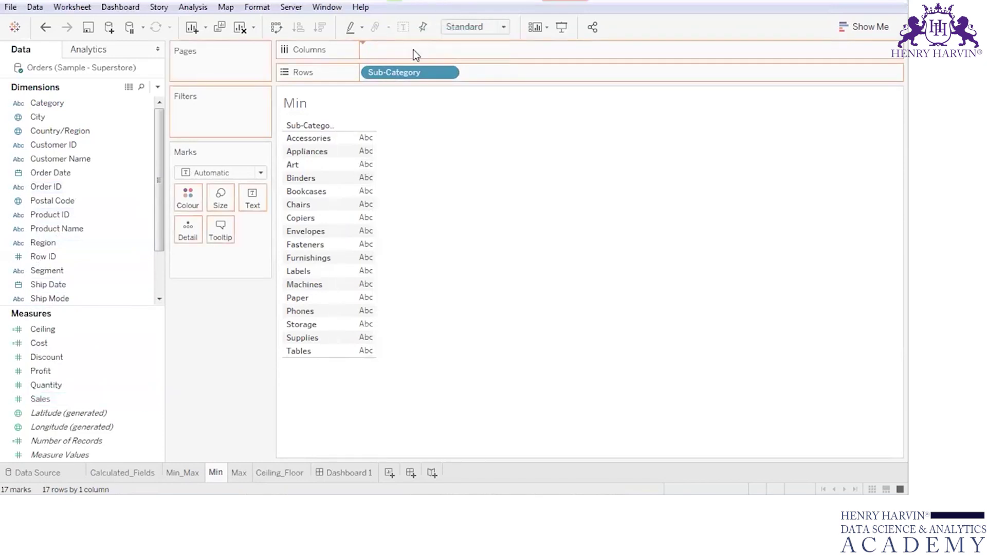
click(857, 27)
click(803, 61)
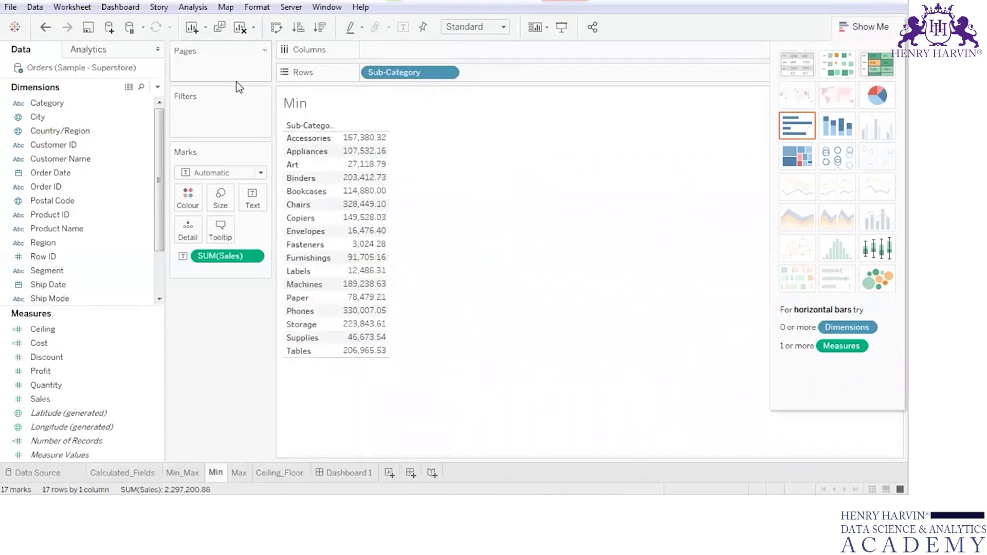
click(197, 8)
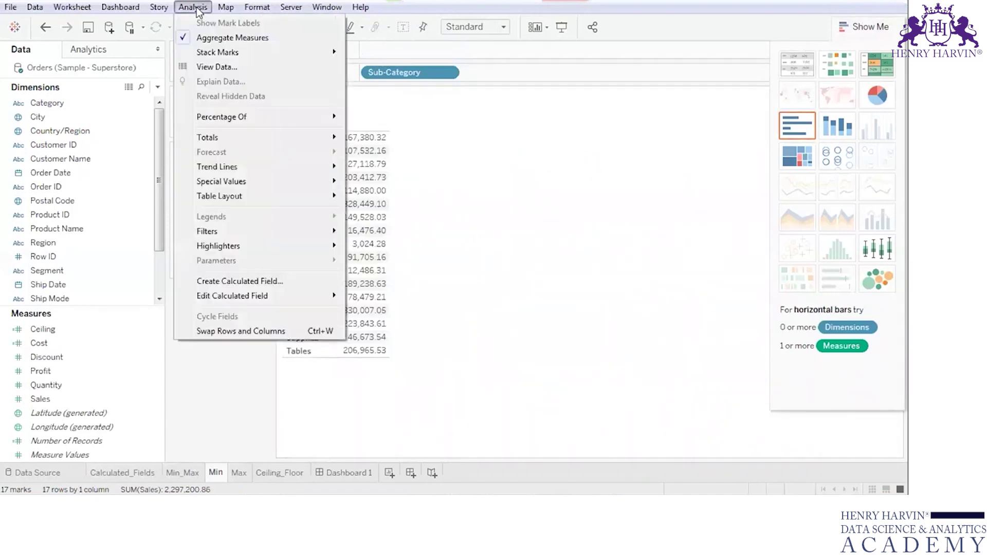
click(184, 37)
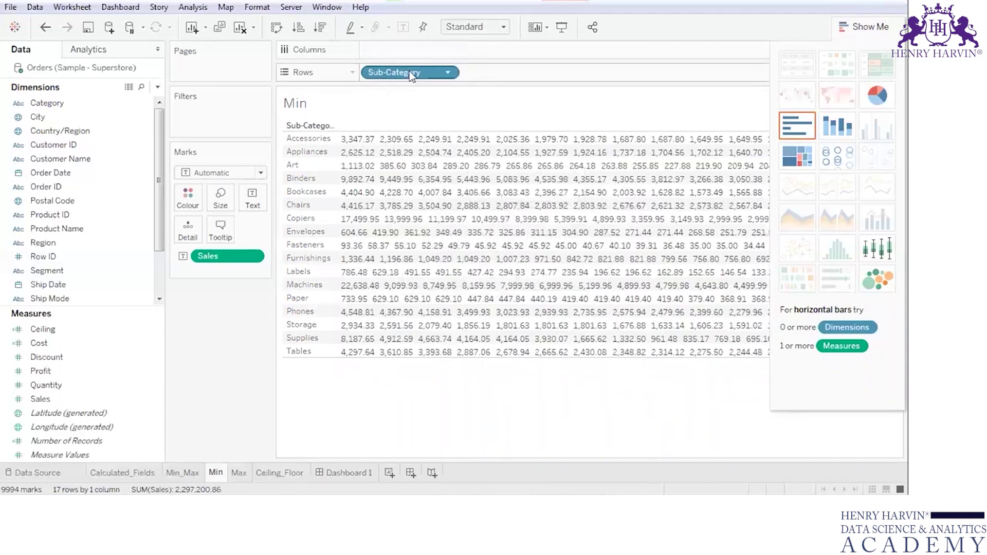
Replace Sub-Category with Category on the rows and fit the table to the entire view.
drag(411, 76, 387, 70)
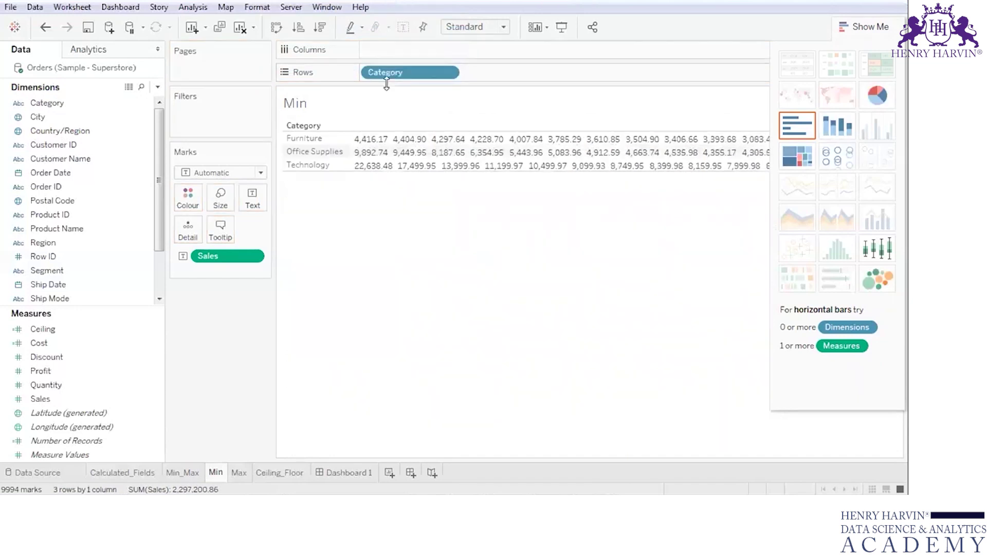
click(503, 29)
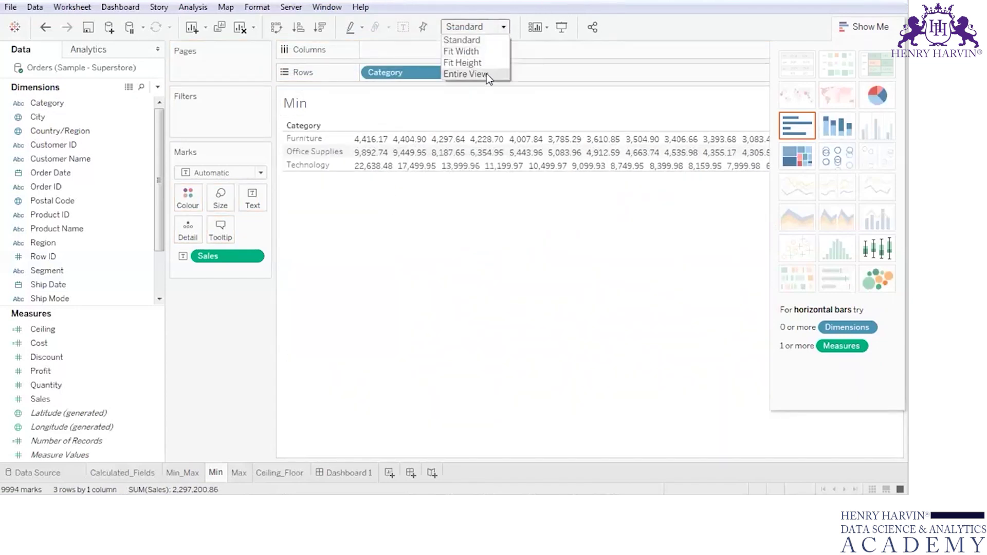
click(487, 74)
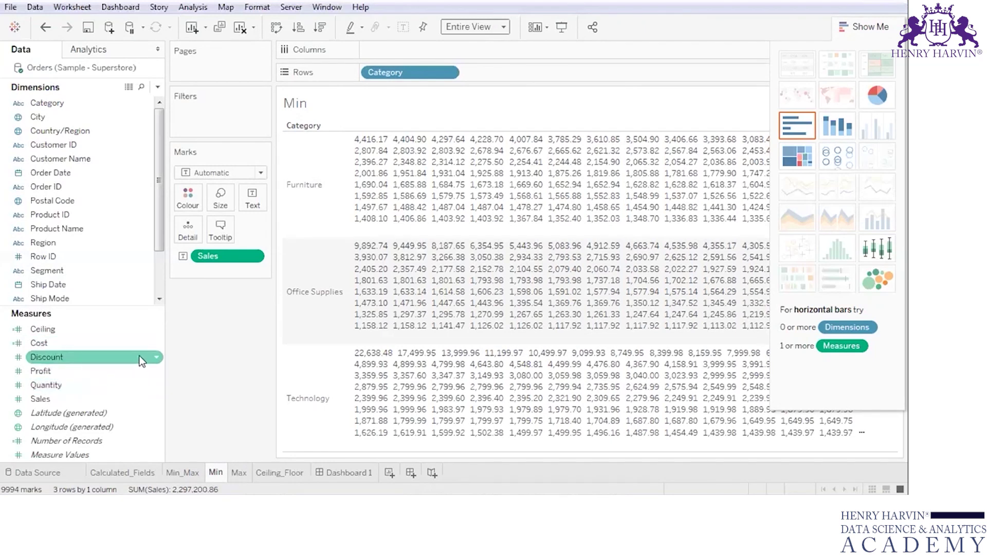
Create a calculated field named Min Sales with the formula MIN([Sales]).
click(152, 357)
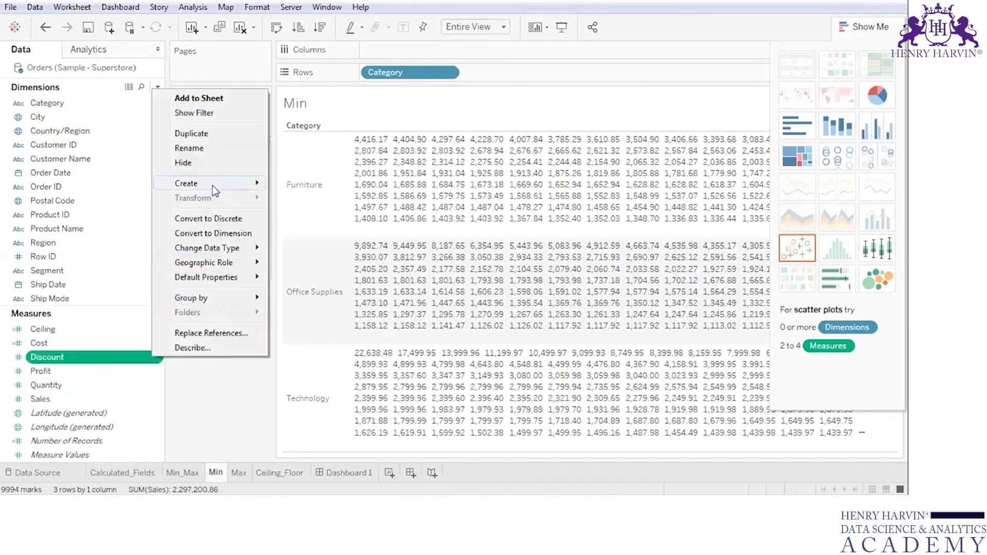
mouse_move(212, 186)
click(284, 183)
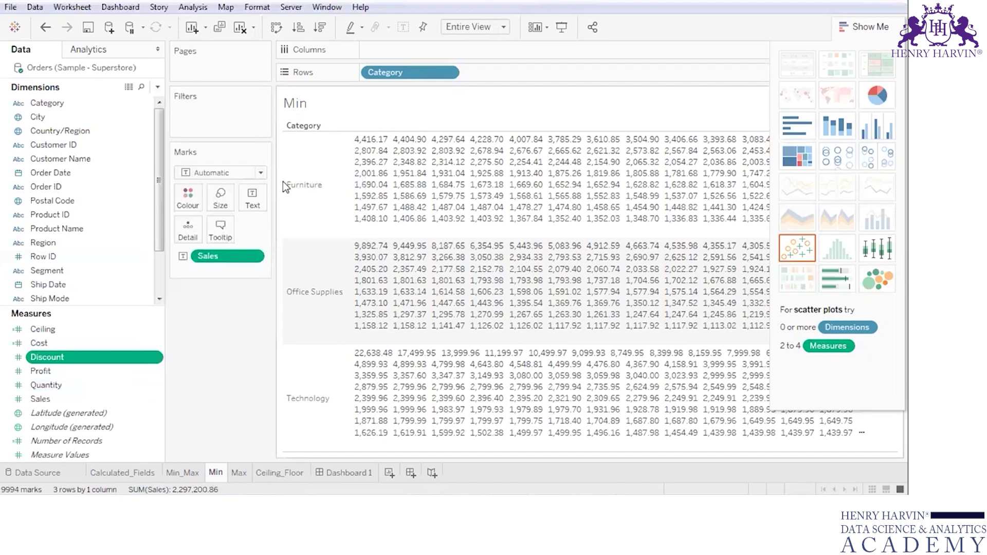
text(M)
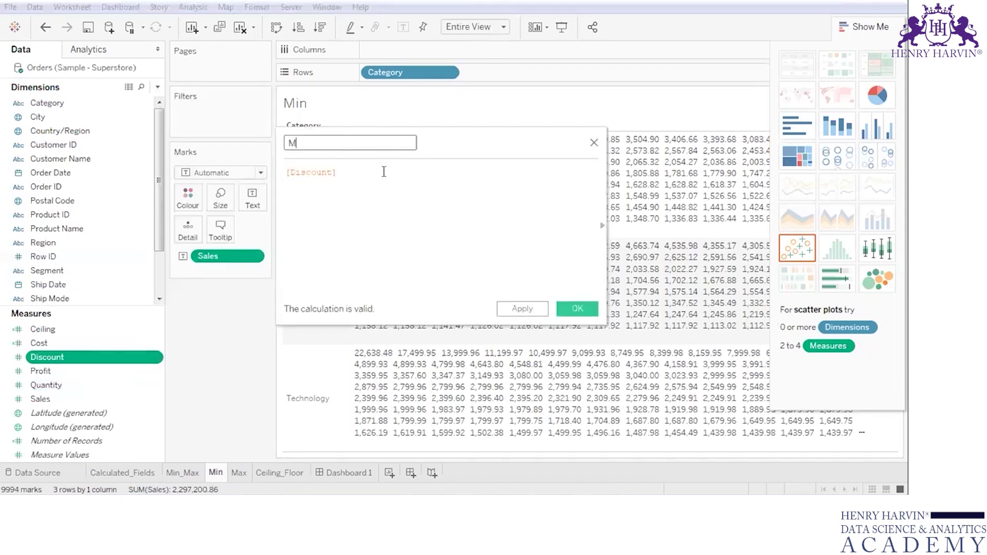
text(in Sales)
drag(338, 172, 223, 166)
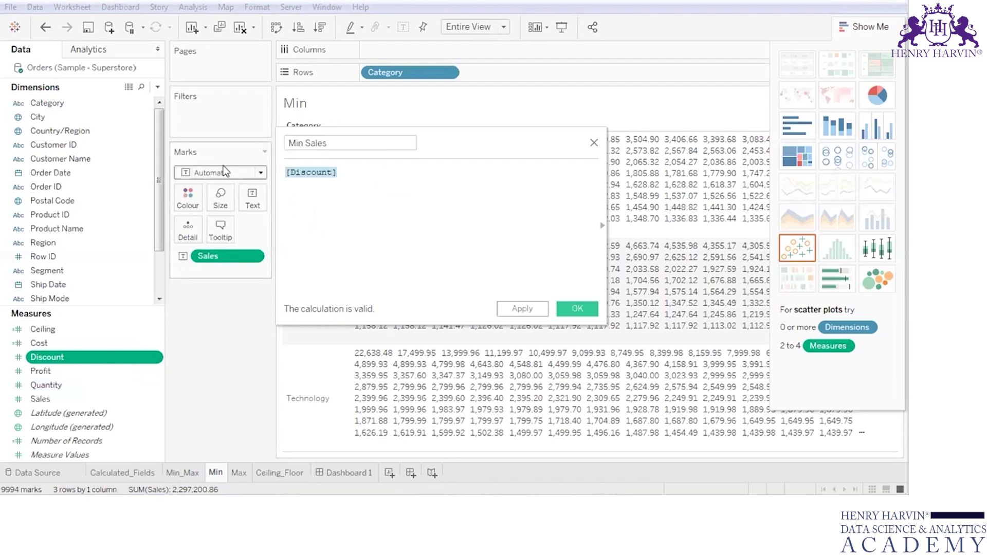
text(MIN)
key(Return)
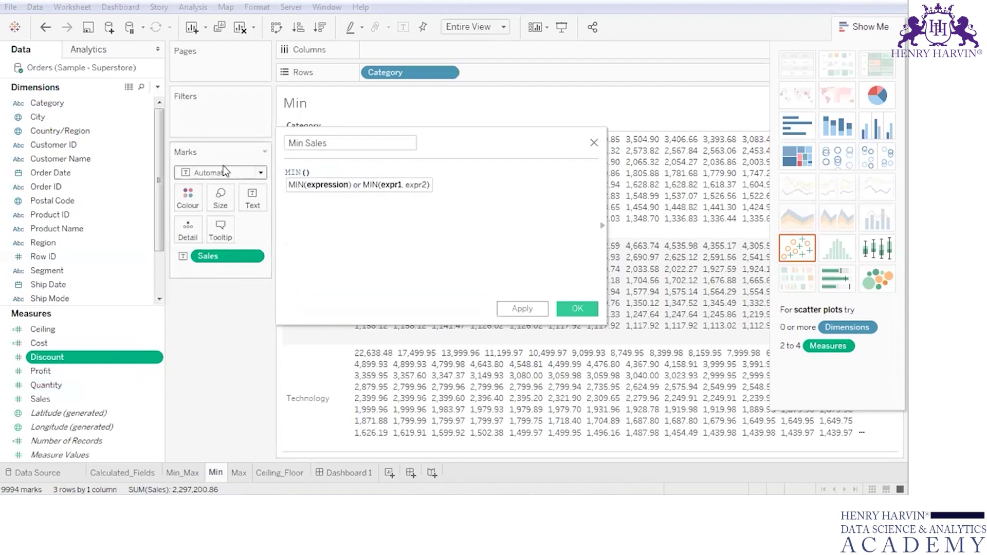
text(Sa)
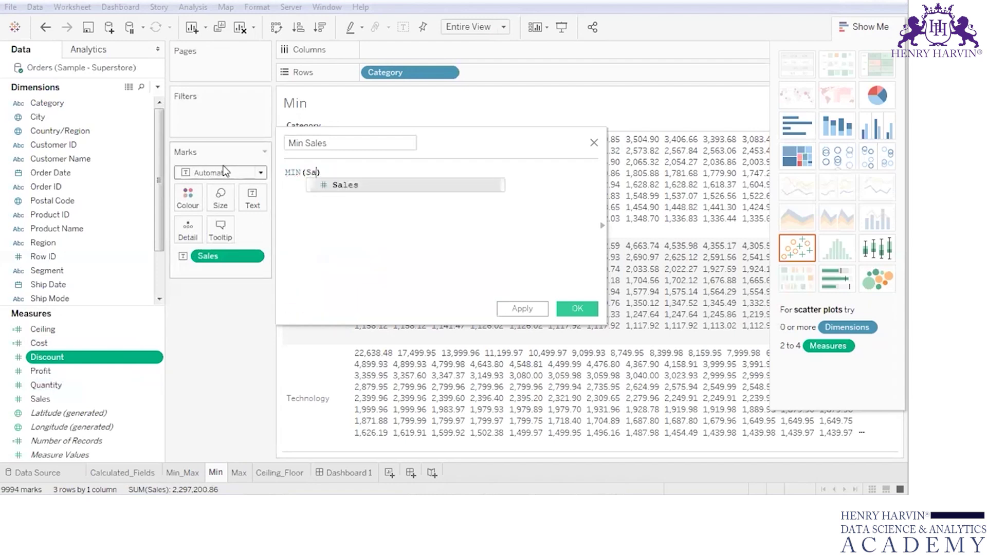
key(Return)
click(321, 200)
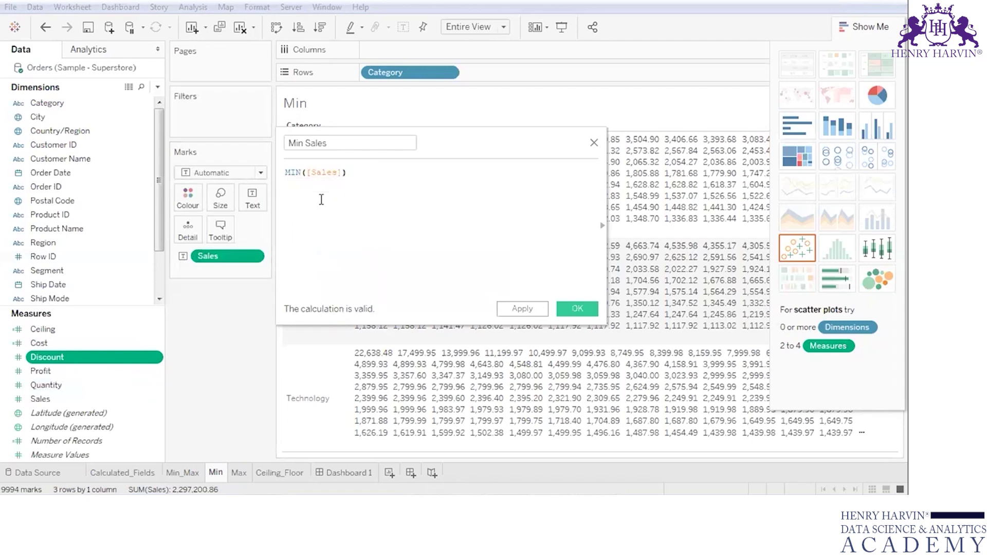
click(577, 309)
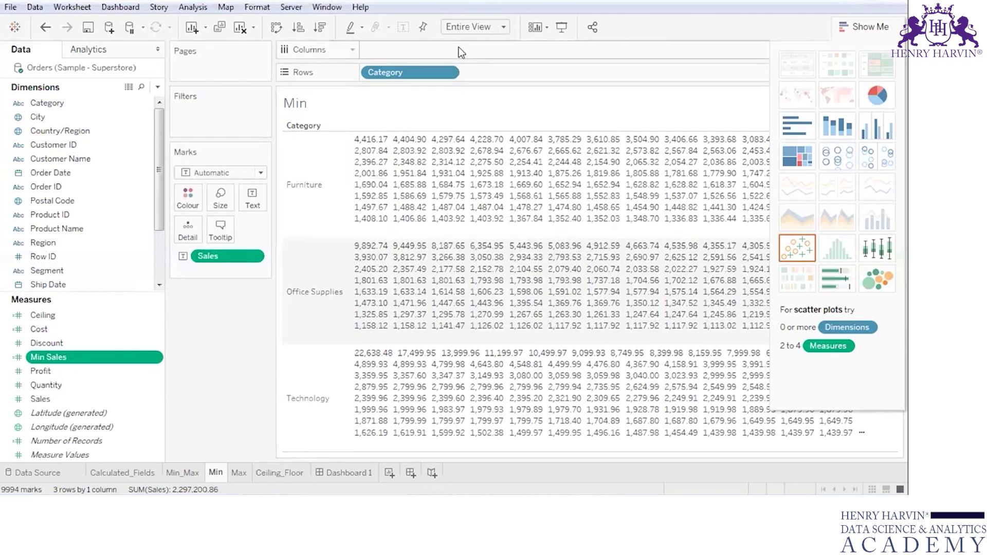
Set the view fit back to Standard and replace Sales with the Min Sales field, placed on the columns.
click(508, 25)
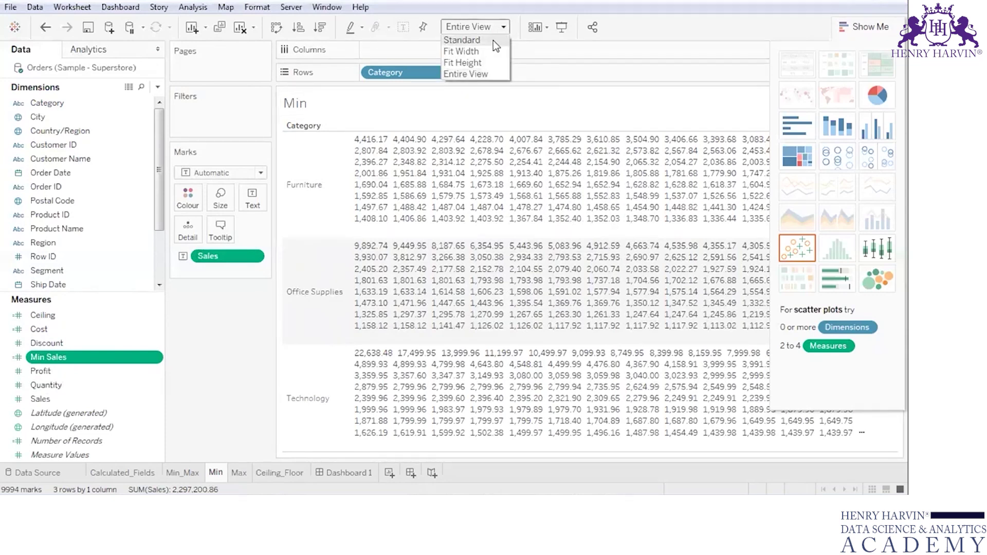
click(493, 40)
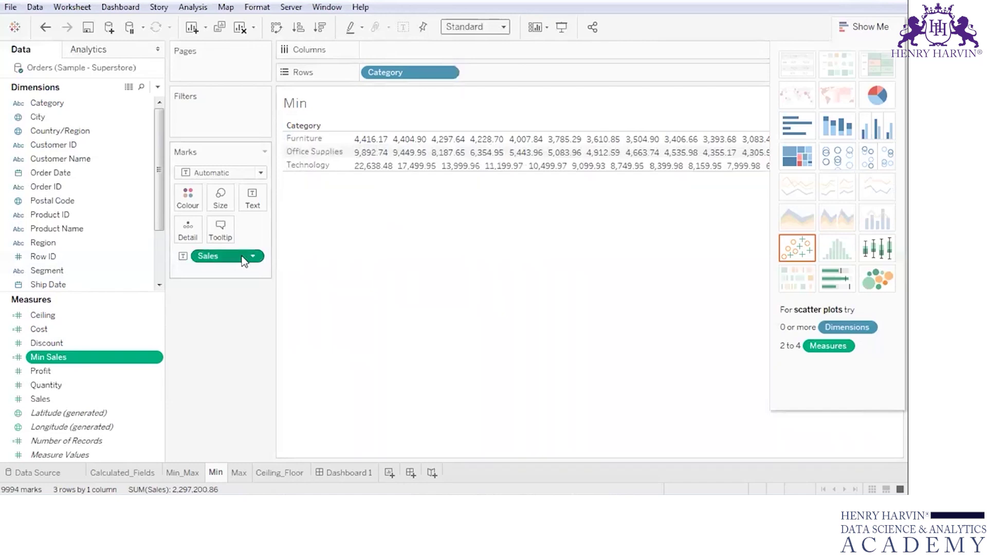
drag(244, 260, 97, 295)
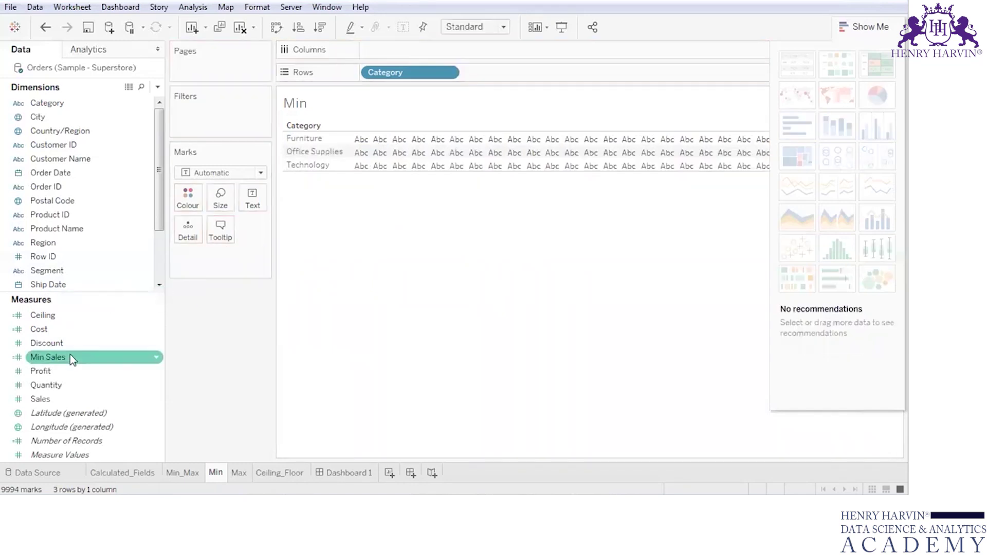
drag(70, 358, 399, 60)
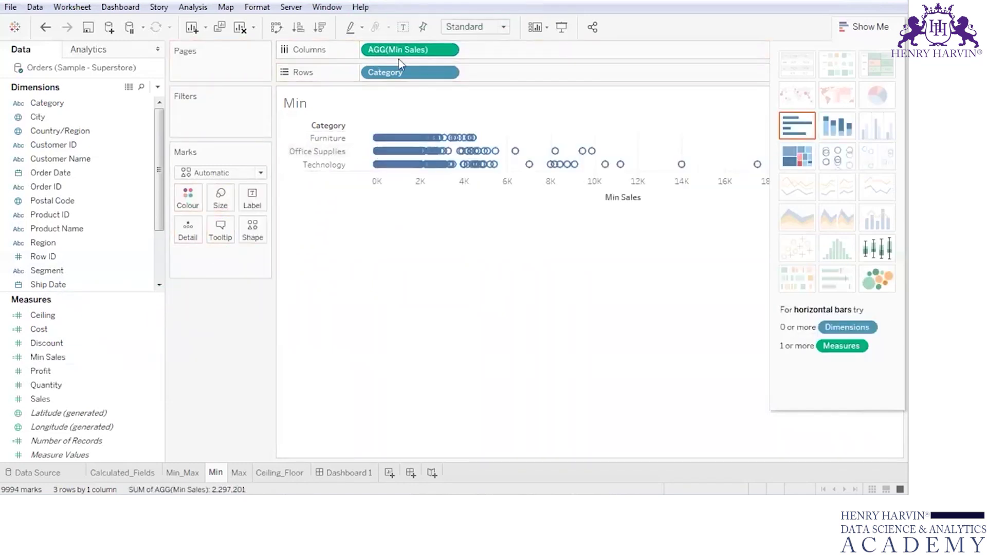
Turn measure aggregation back on and show Min Sales per Category as a text table.
click(448, 49)
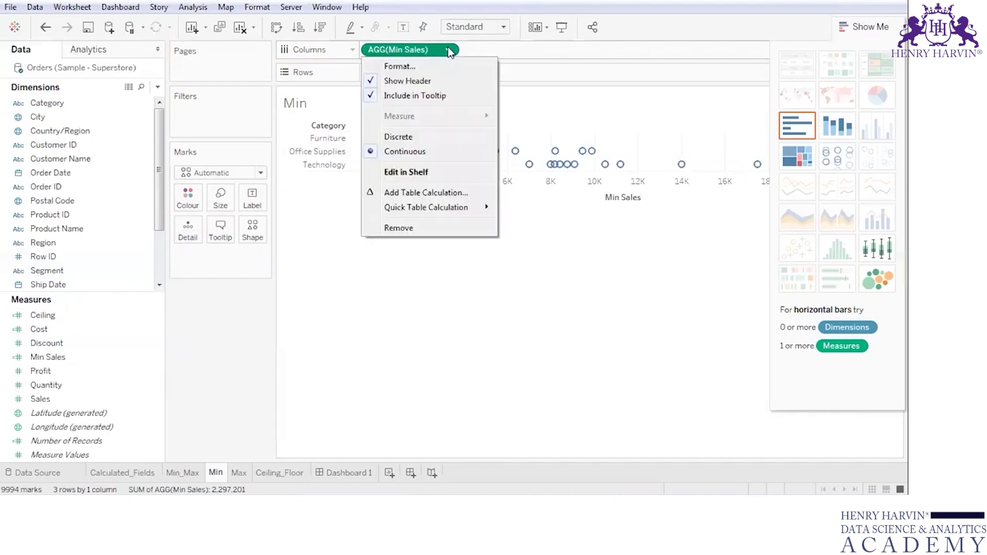
click(194, 8)
click(232, 37)
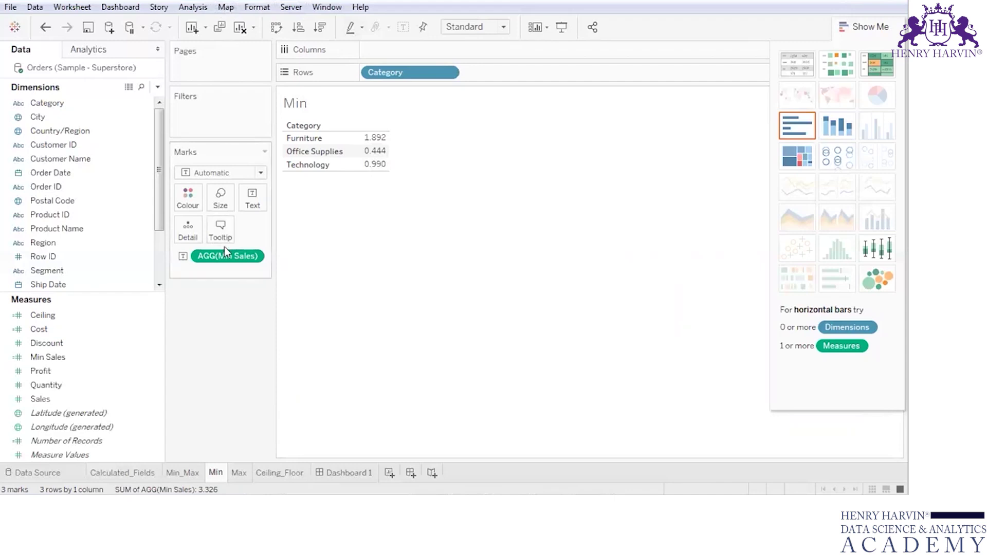
Take Min Sales out of the table, add it again on the columns and display it as a text table.
drag(220, 257, 57, 337)
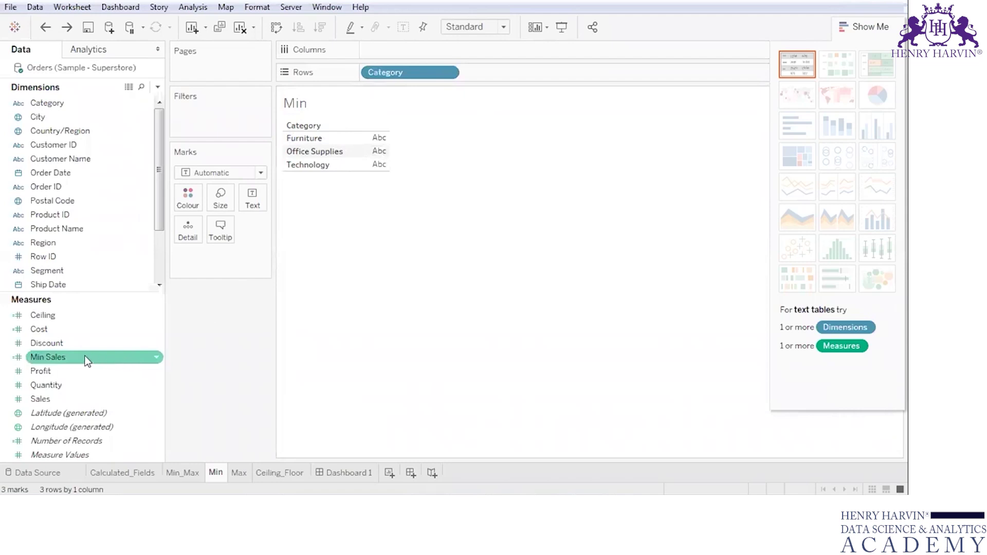
click(50, 356)
drag(50, 356, 389, 50)
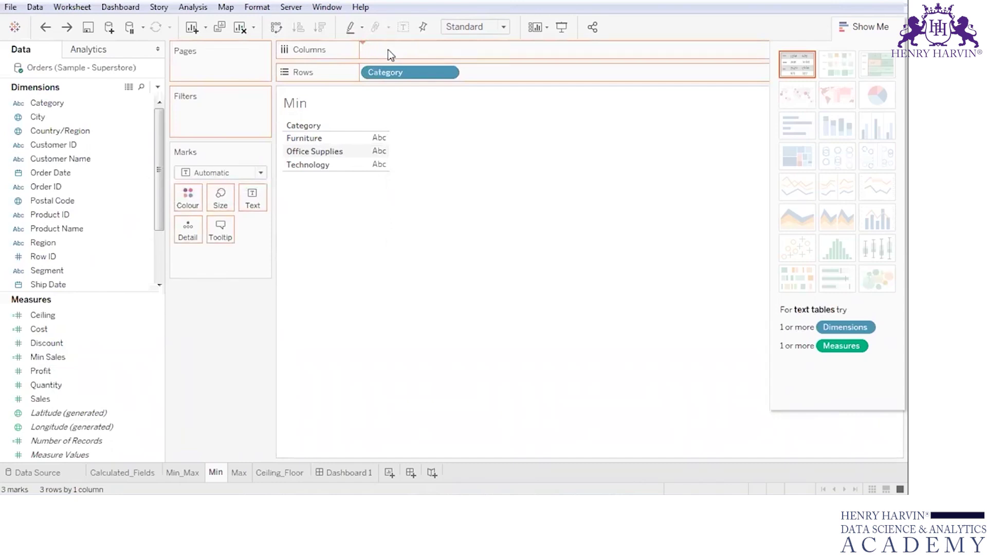
click(795, 71)
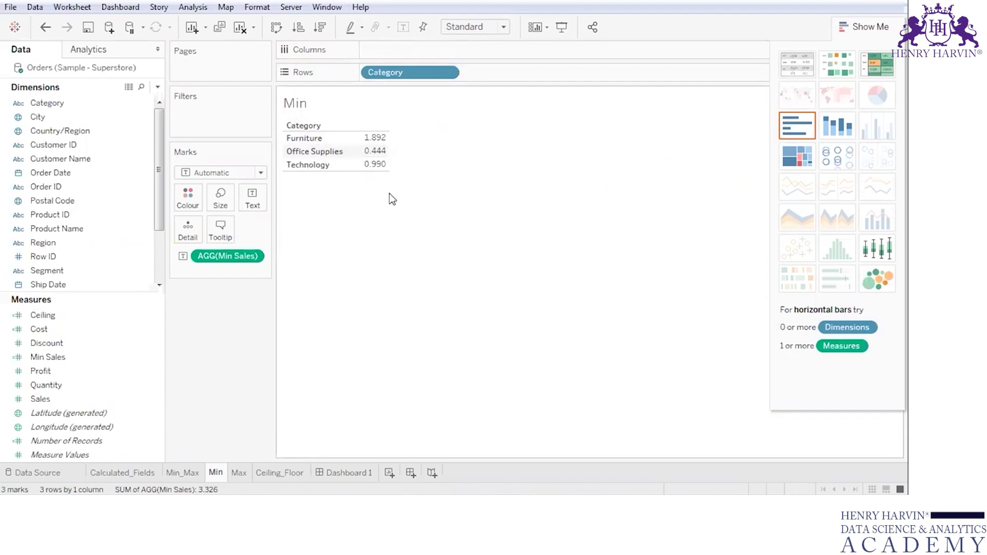
mouse_move(363, 168)
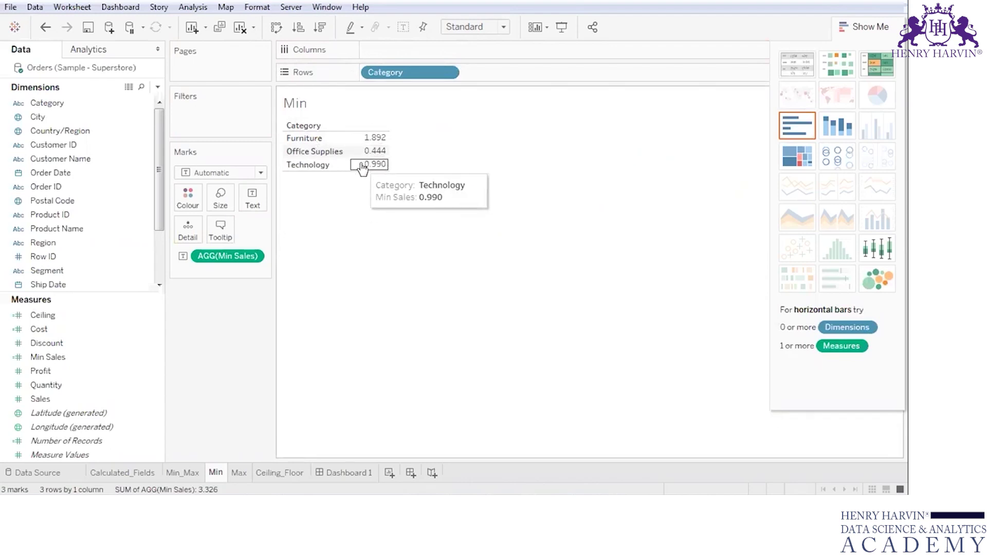
Create a calculated field named Max Sales with the formula MAX([Sales]).
click(125, 371)
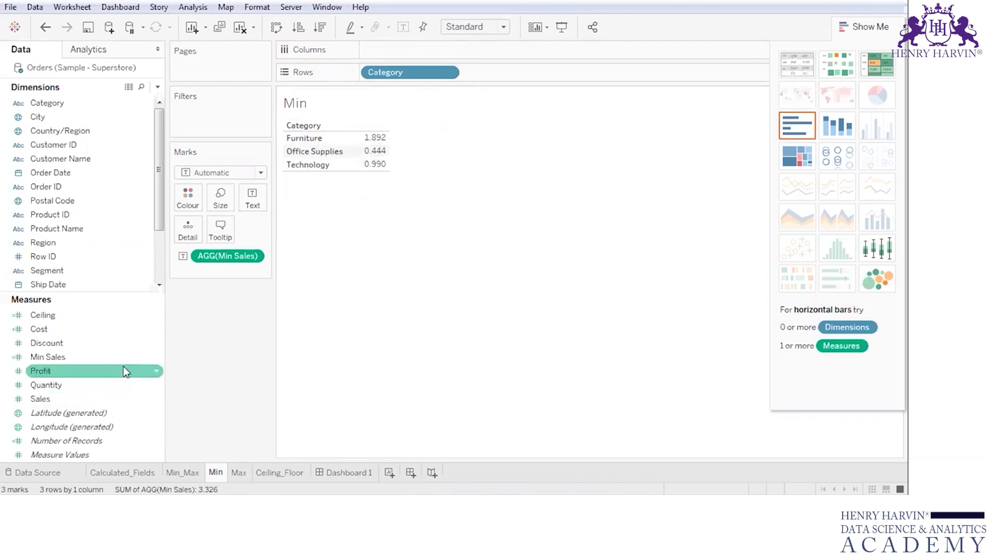
click(155, 375)
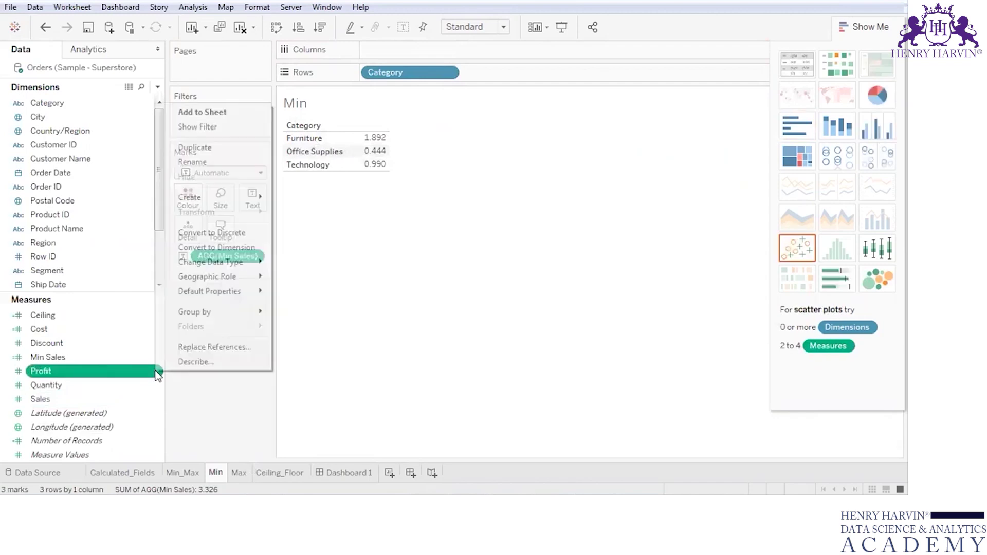
mouse_move(251, 201)
click(287, 199)
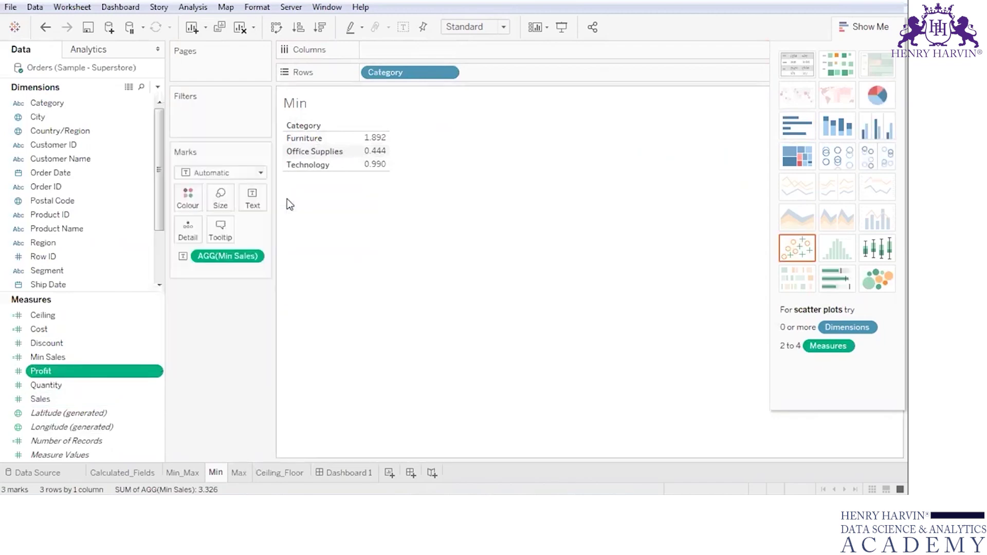
text(max)
key(BackSpace)
key(BackSpace)
key(BackSpace)
text(Max Sales)
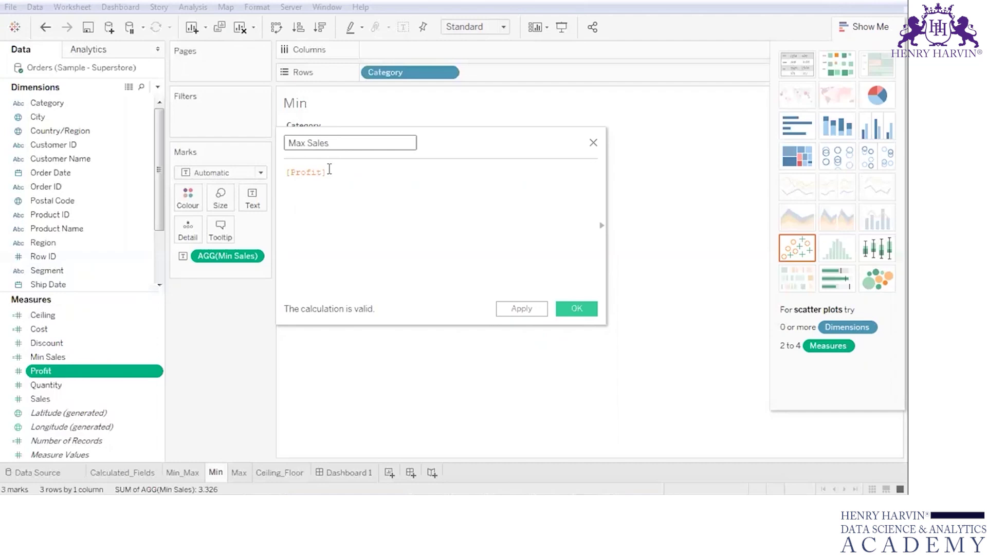
drag(326, 172, 285, 172)
text(MAX()
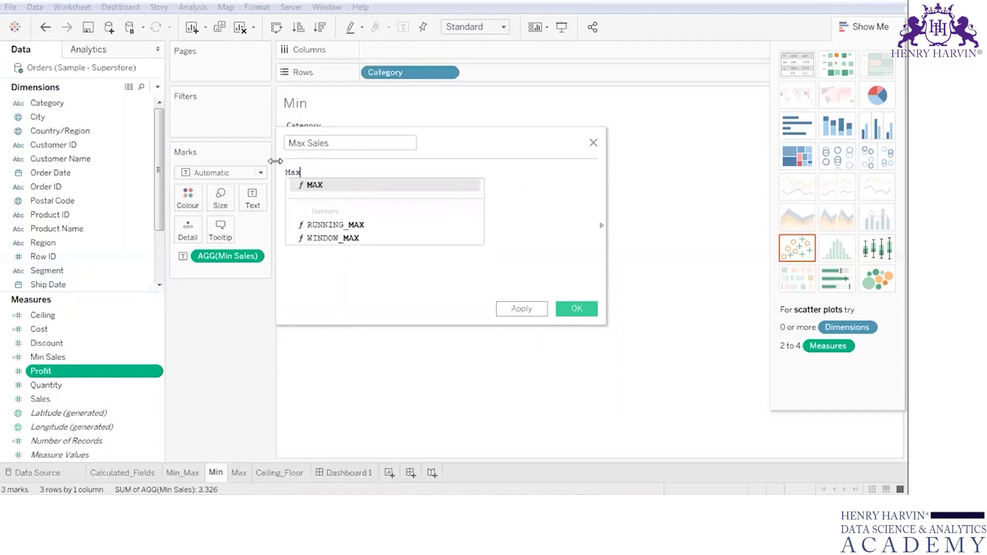
text([Sales])
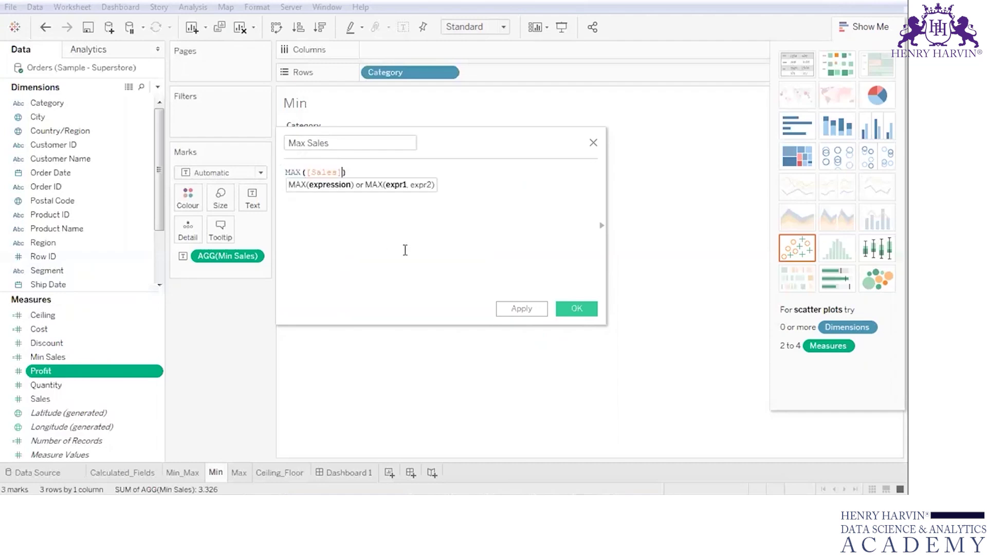
click(522, 308)
click(575, 308)
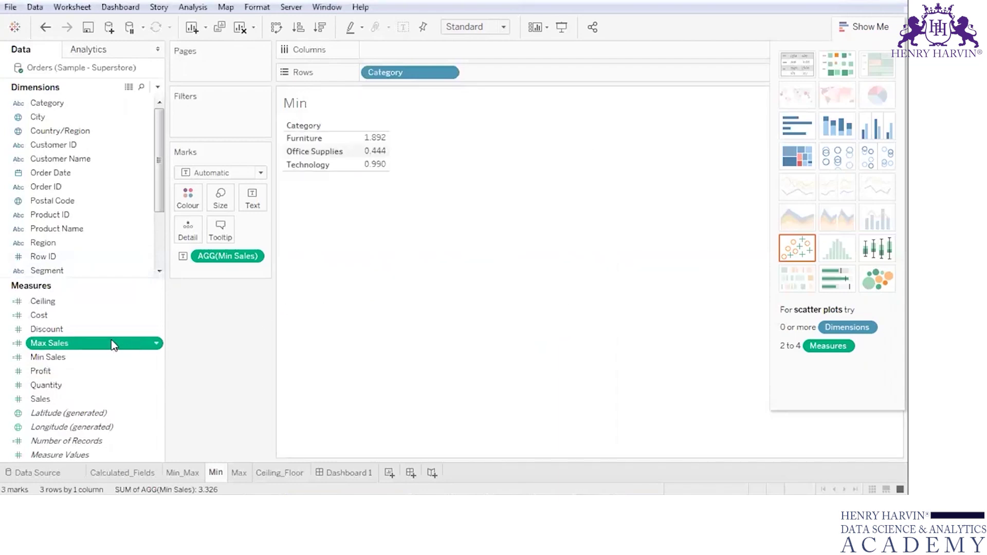
Add Max Sales to the Category text table alongside Min Sales.
drag(128, 351, 433, 47)
mouse_move(370, 157)
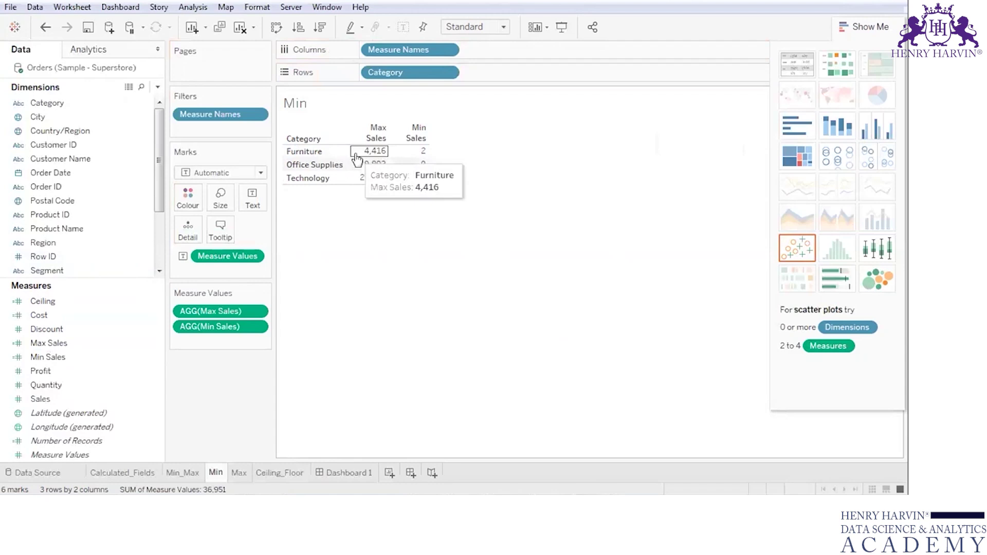
Take Max Sales out of the Category text table so only Min Sales is listed.
mouse_move(407, 161)
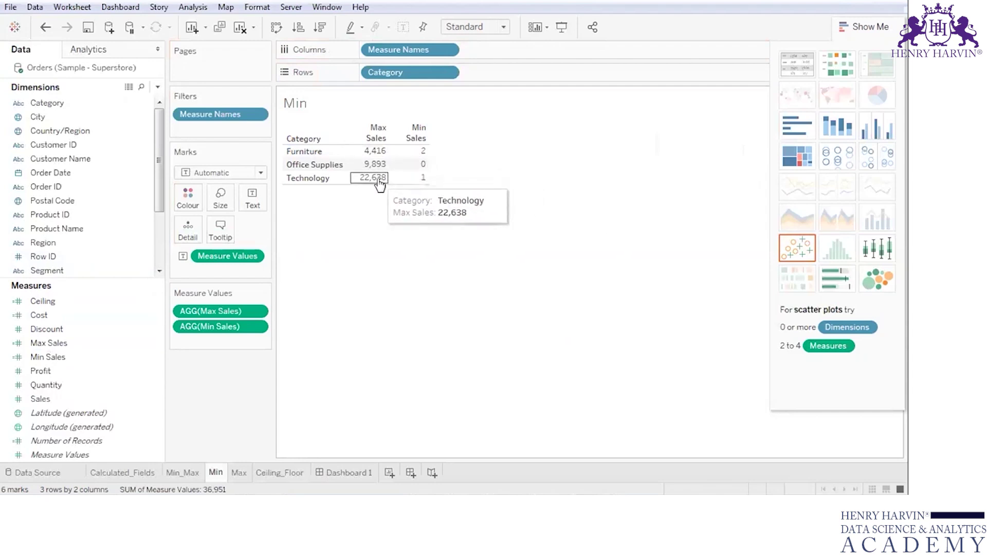
mouse_move(418, 185)
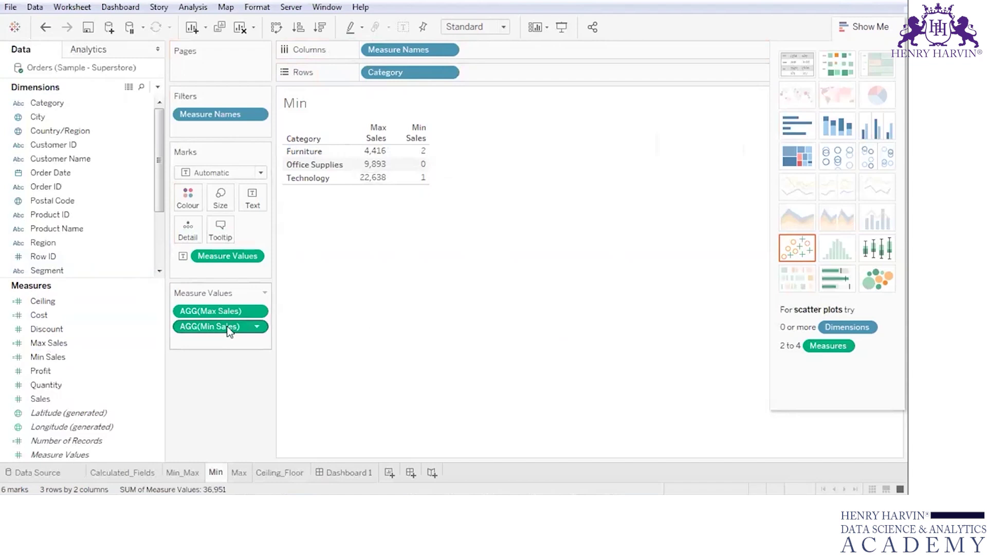
drag(218, 311, 57, 253)
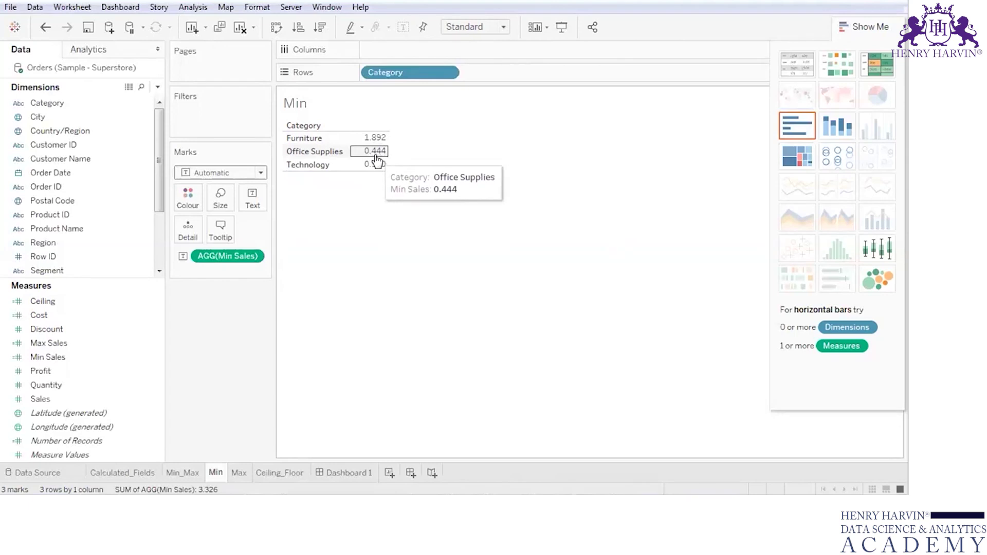
Set the default number format of Min Sales to Number (Custom) with 0 decimal places.
click(253, 256)
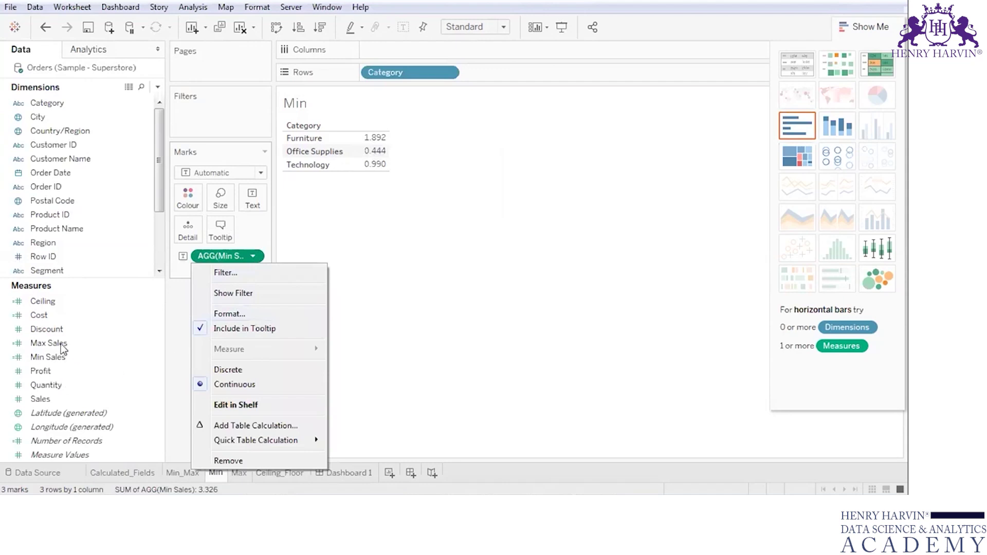
click(65, 357)
right_click(156, 358)
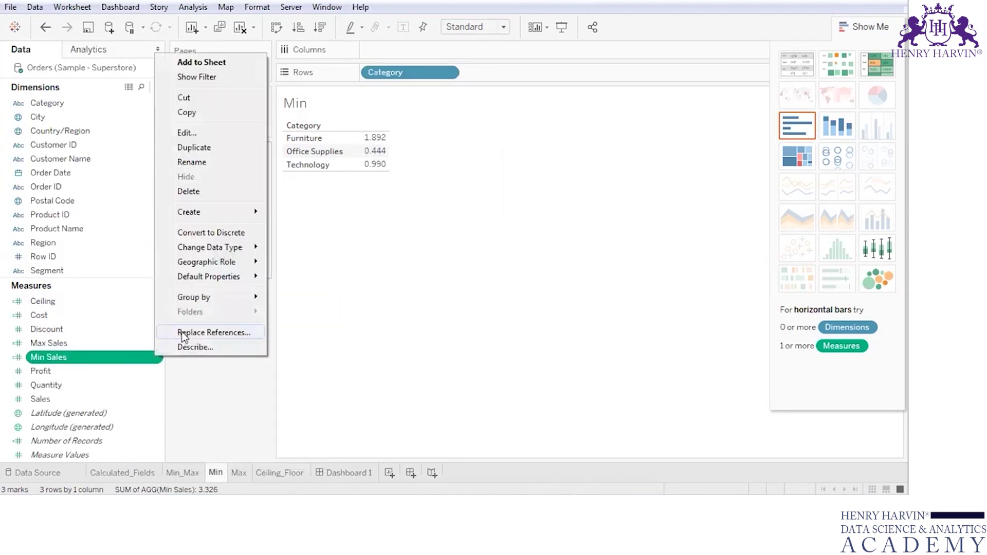
mouse_move(230, 280)
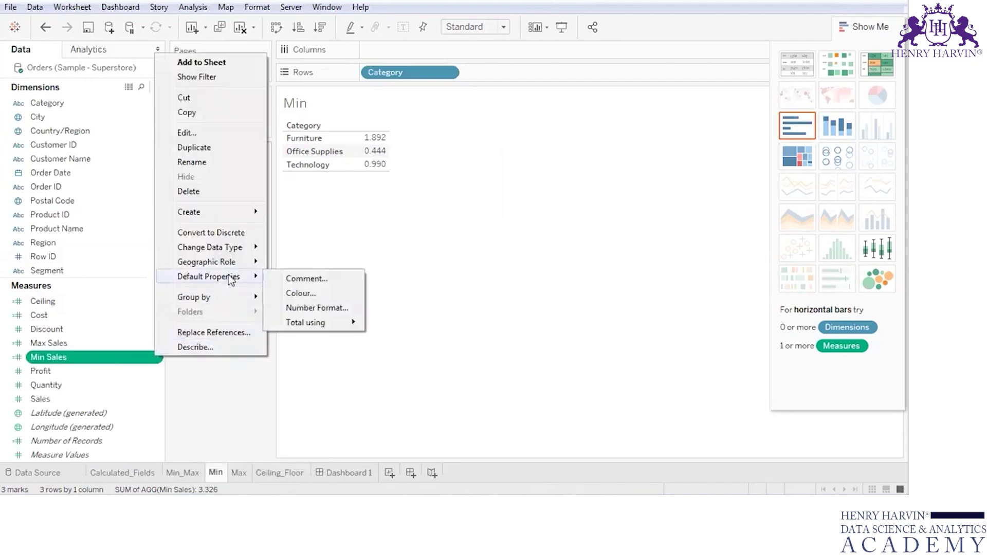
click(286, 308)
click(341, 180)
click(484, 188)
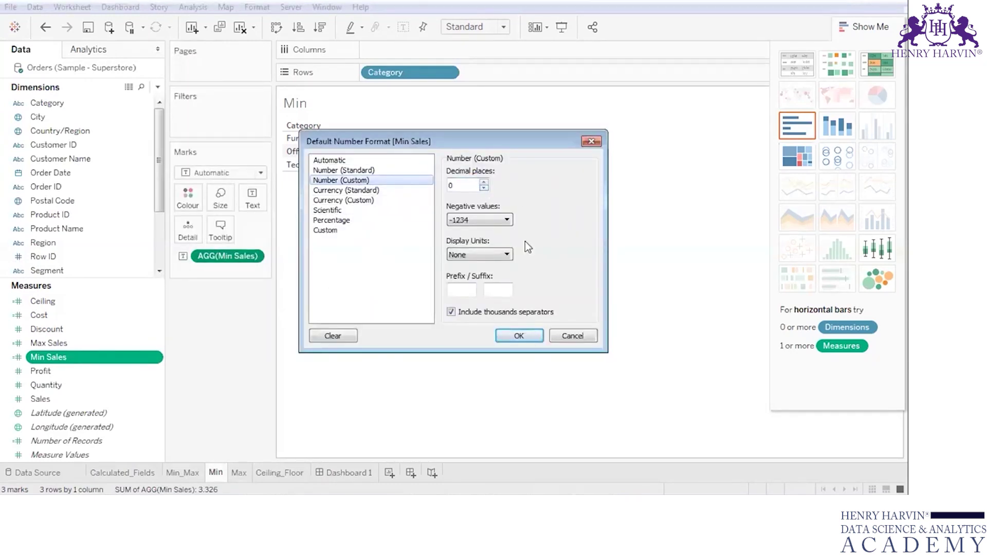
click(519, 336)
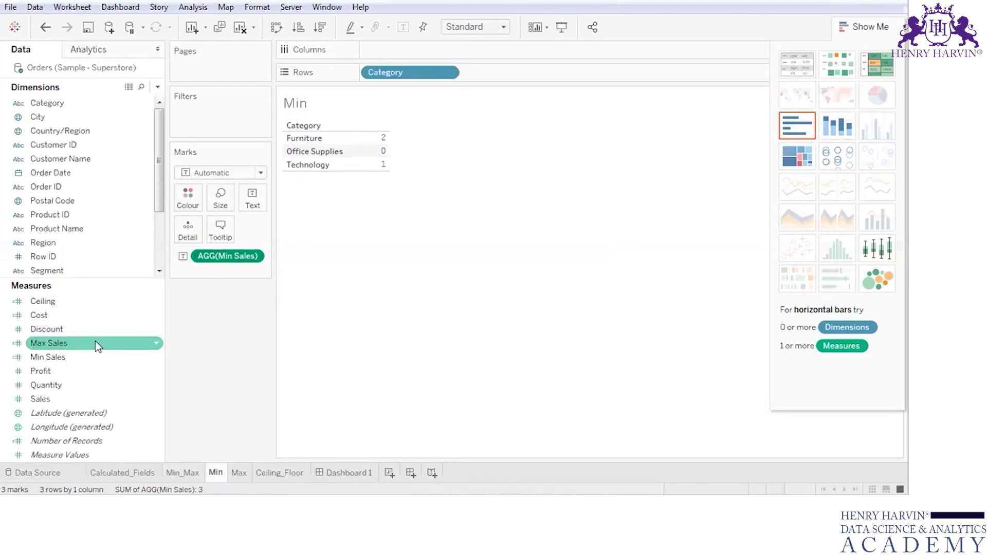
Add Max Sales to the columns again and display it with Min Sales per Category as a text table.
drag(95, 340, 442, 48)
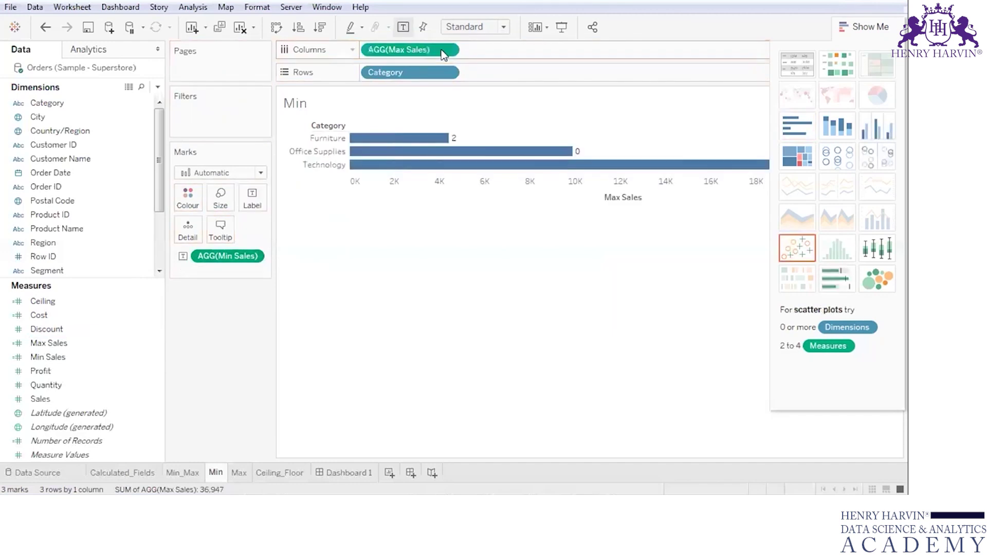
click(800, 62)
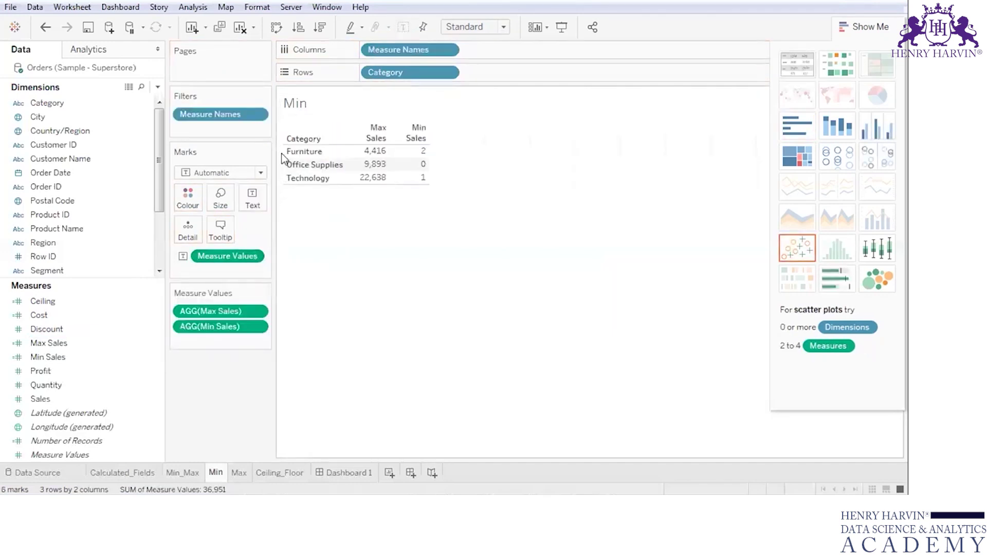
mouse_move(365, 157)
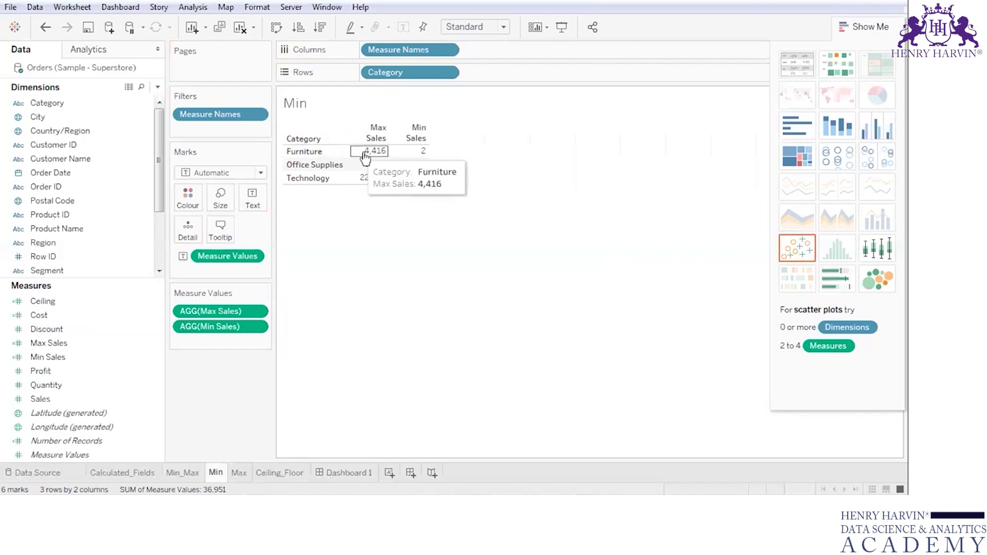
mouse_move(404, 154)
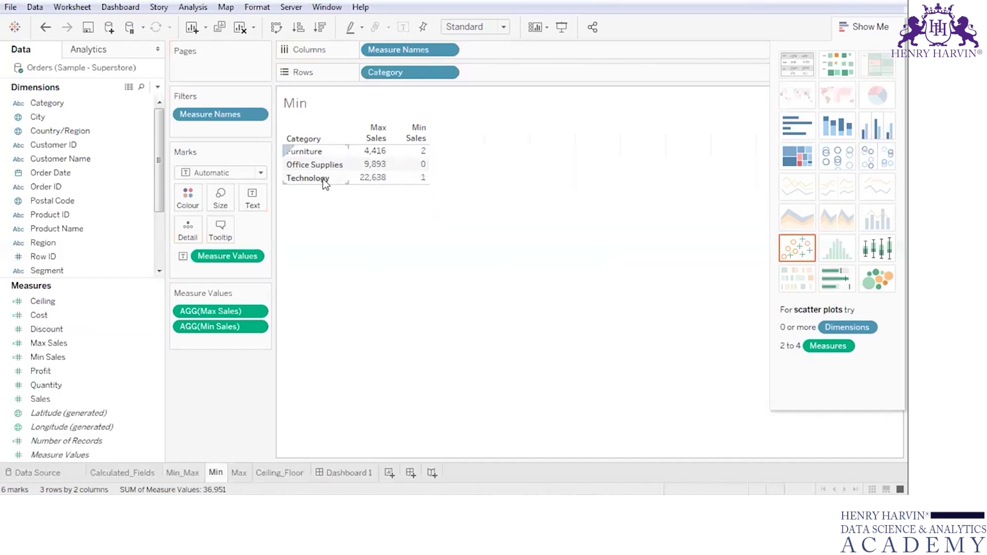
mouse_move(369, 186)
Open the Ceiling_Floor worksheet and clear all fields from its view.
click(267, 476)
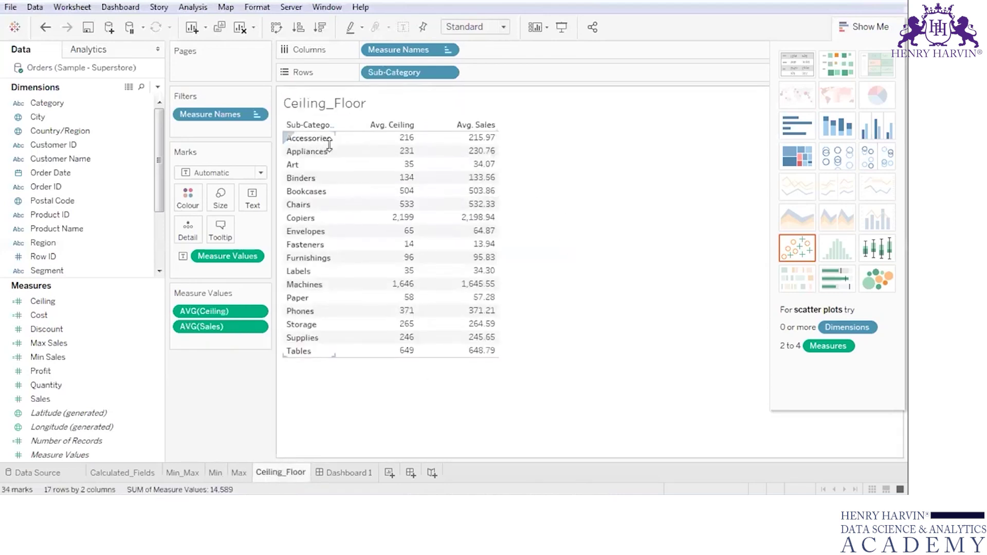
mouse_move(463, 171)
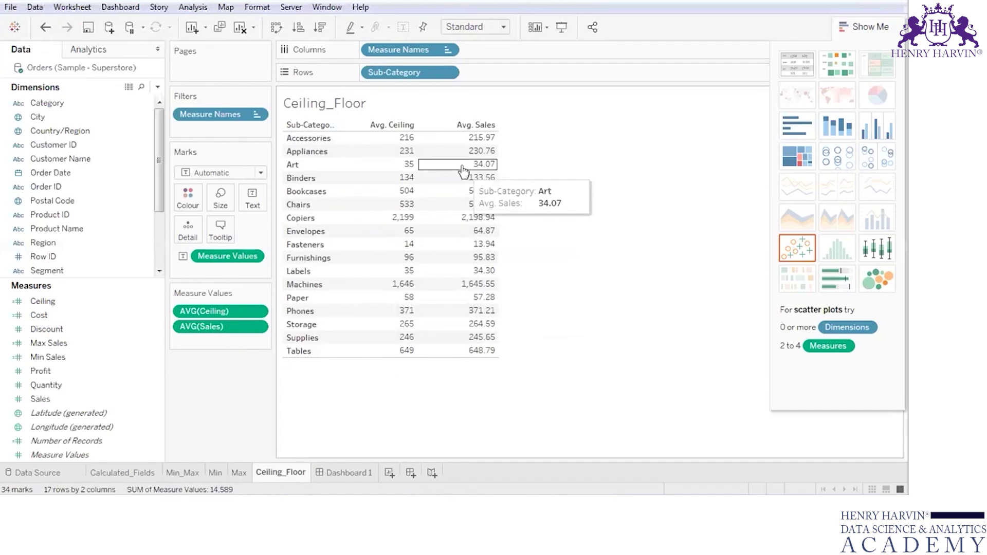
mouse_move(471, 154)
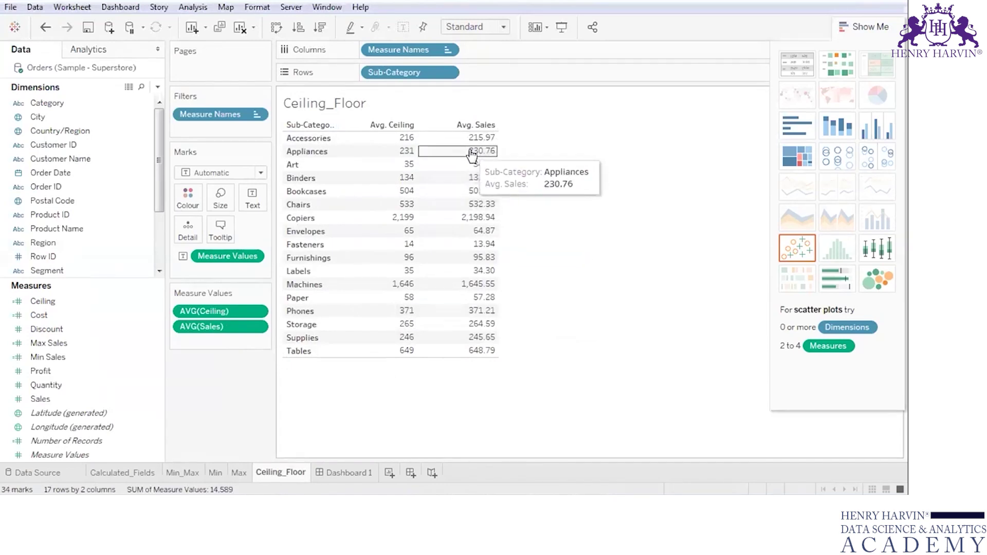
mouse_move(475, 309)
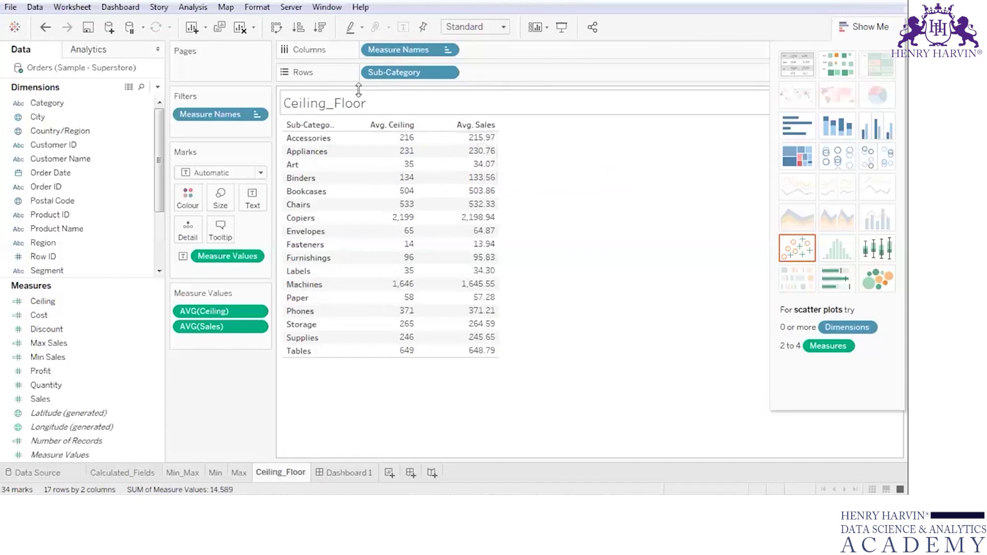
click(238, 28)
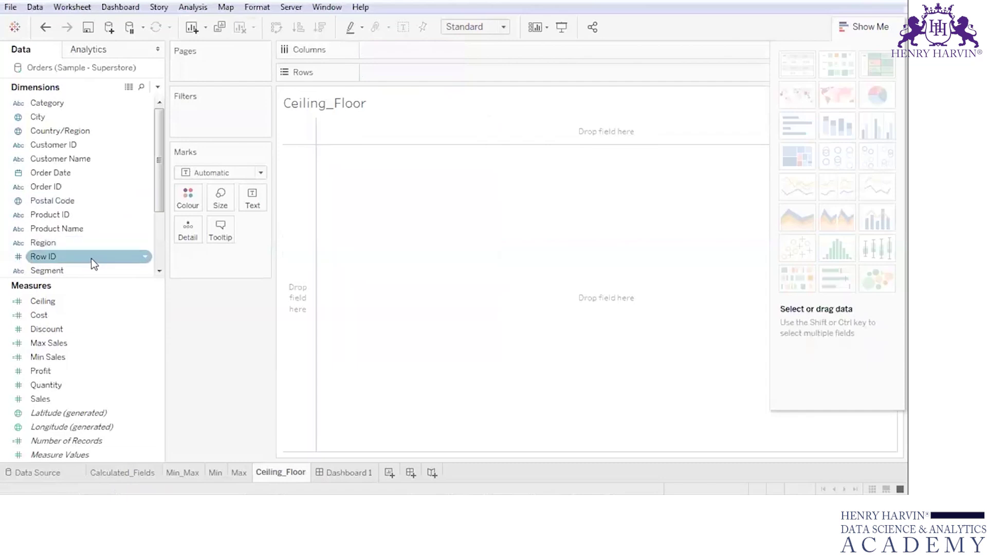
Build a text table of Sales by Sub-Category and widen the Sub-Category column to fit its header.
scroll(159, 253, down, 2)
drag(115, 242, 459, 66)
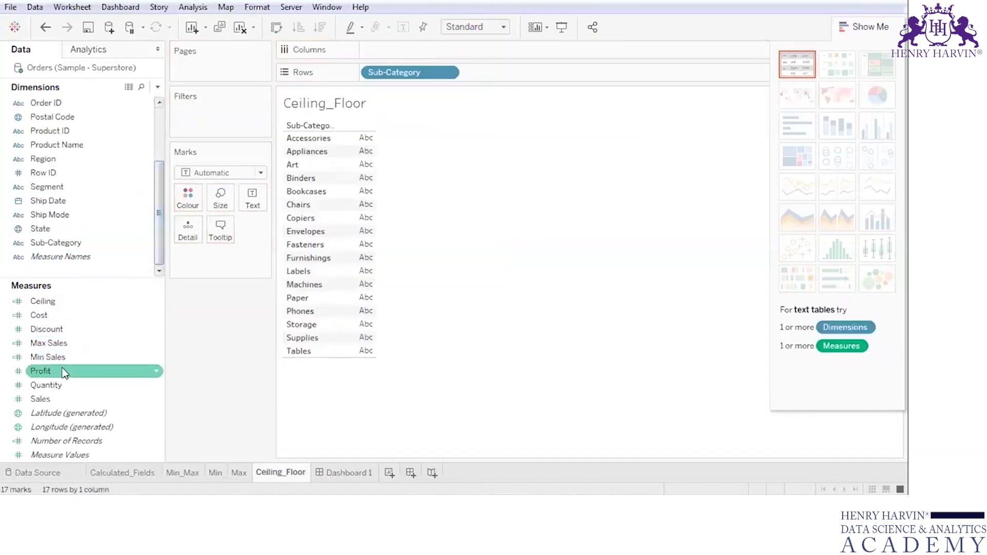
drag(40, 399, 412, 47)
click(801, 61)
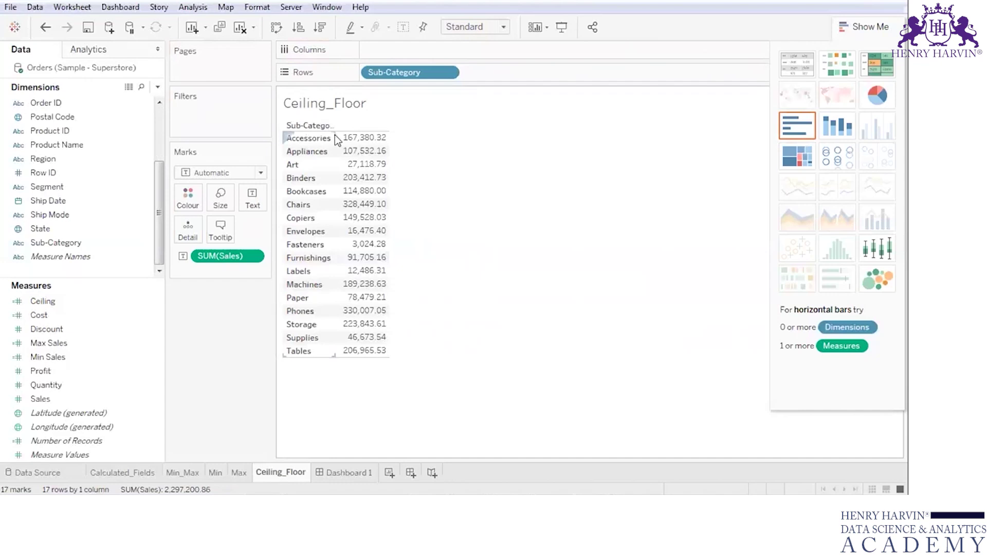
drag(337, 139, 370, 139)
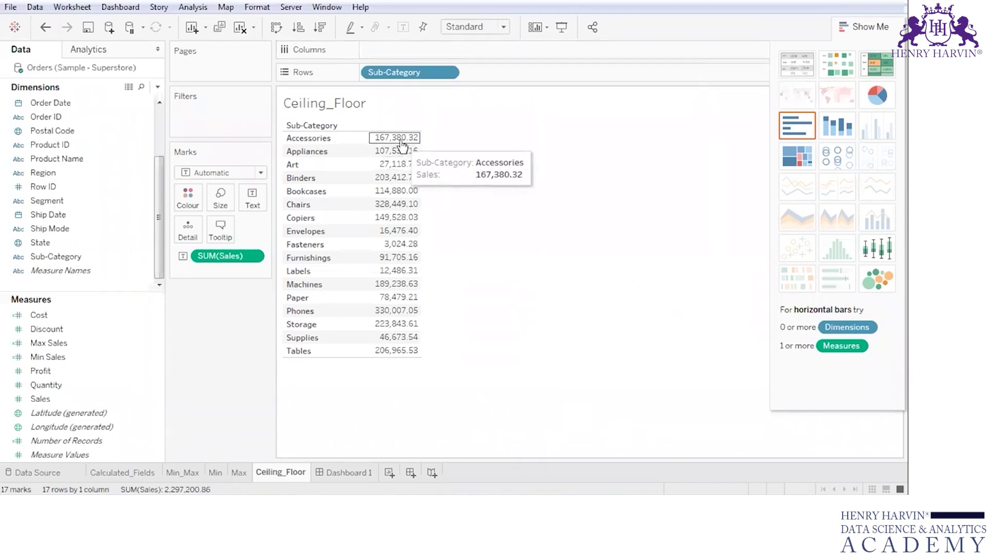
Change the aggregation of Sales in the Sub-Category table to Average.
mouse_move(388, 139)
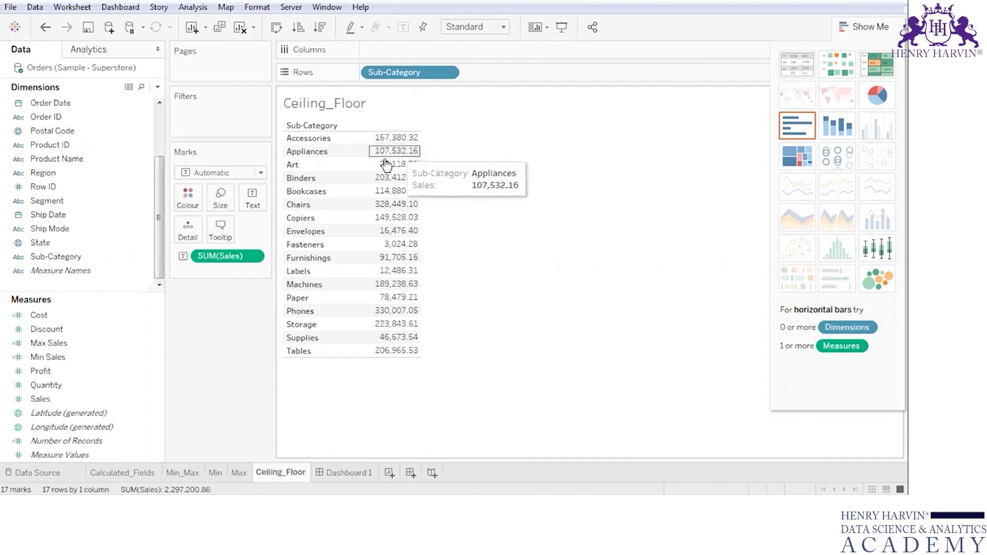
click(253, 257)
mouse_move(262, 375)
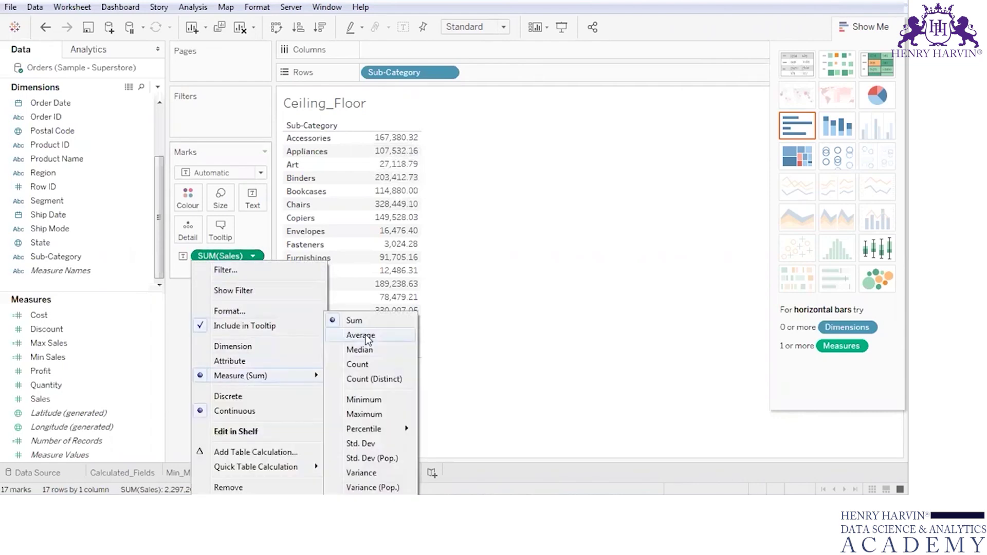
click(366, 335)
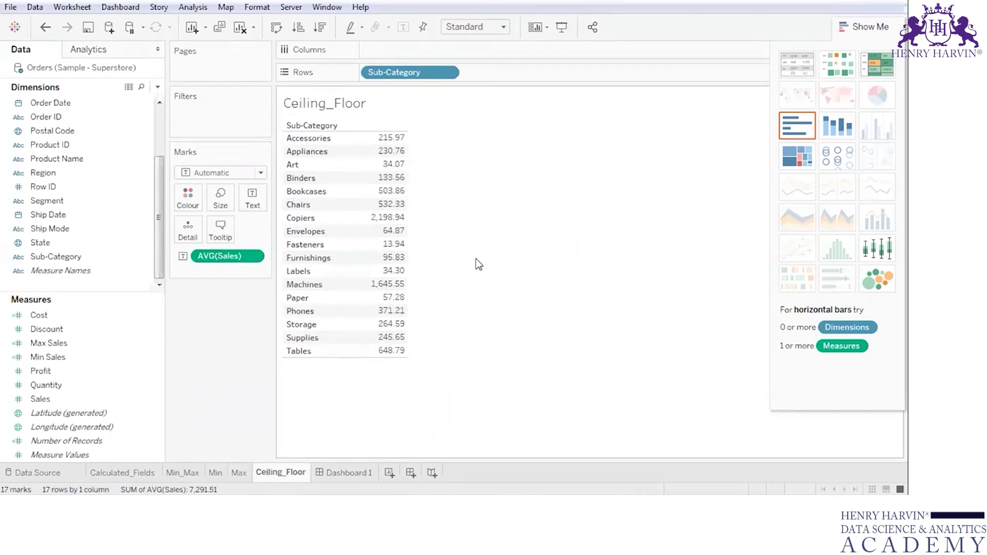
Start a calculated field from Min Sales and replace its formula with CEILING([Sales]).
click(125, 333)
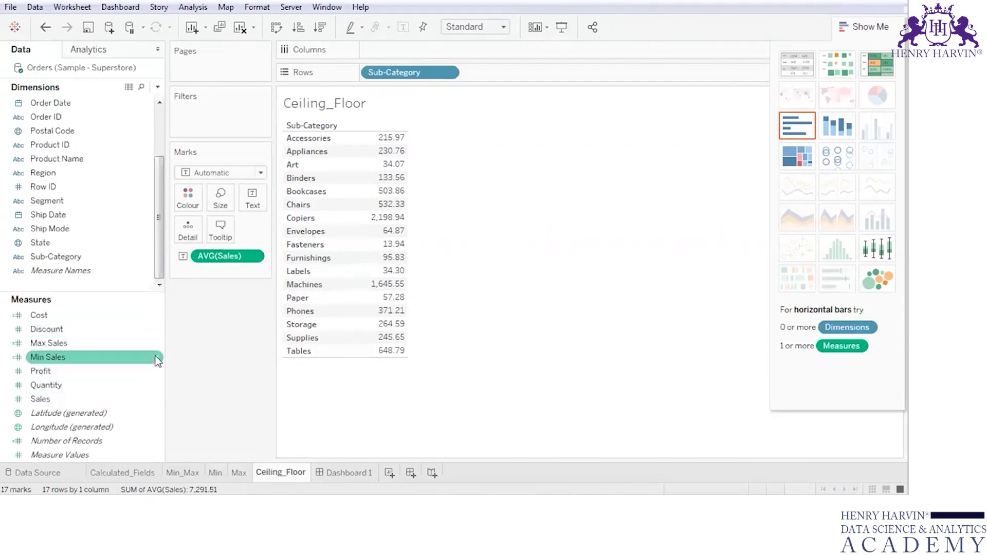
right_click(157, 360)
mouse_move(220, 213)
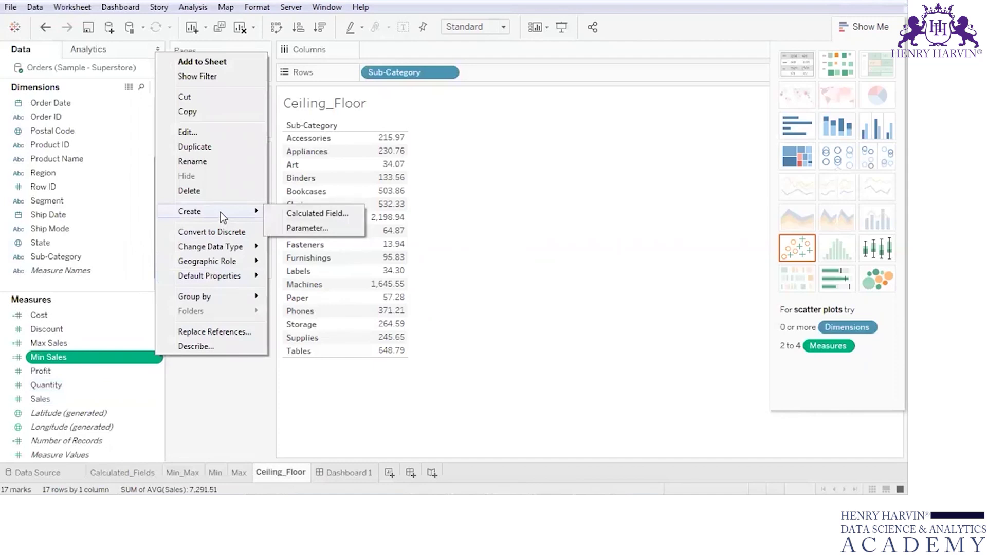
click(288, 213)
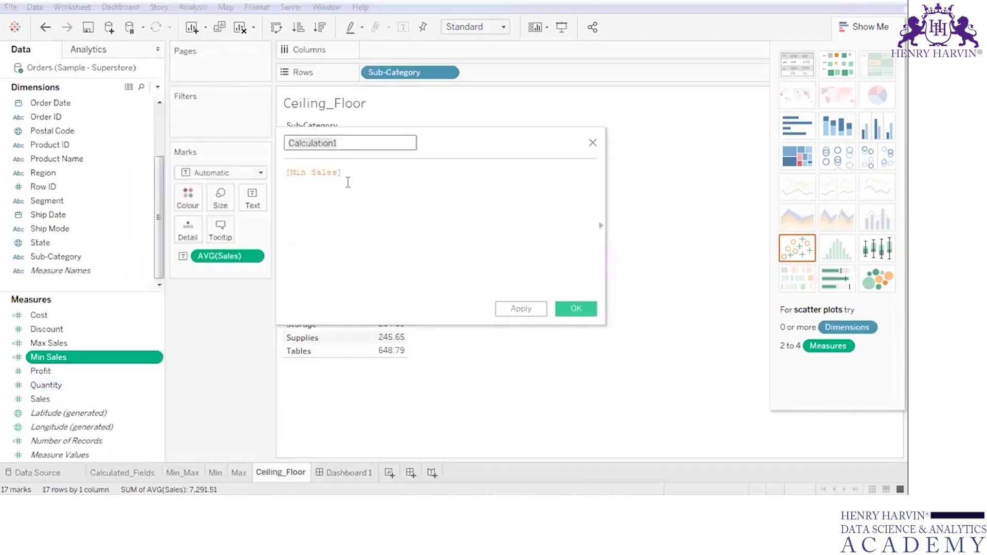
click(354, 173)
key(ctrl+a)
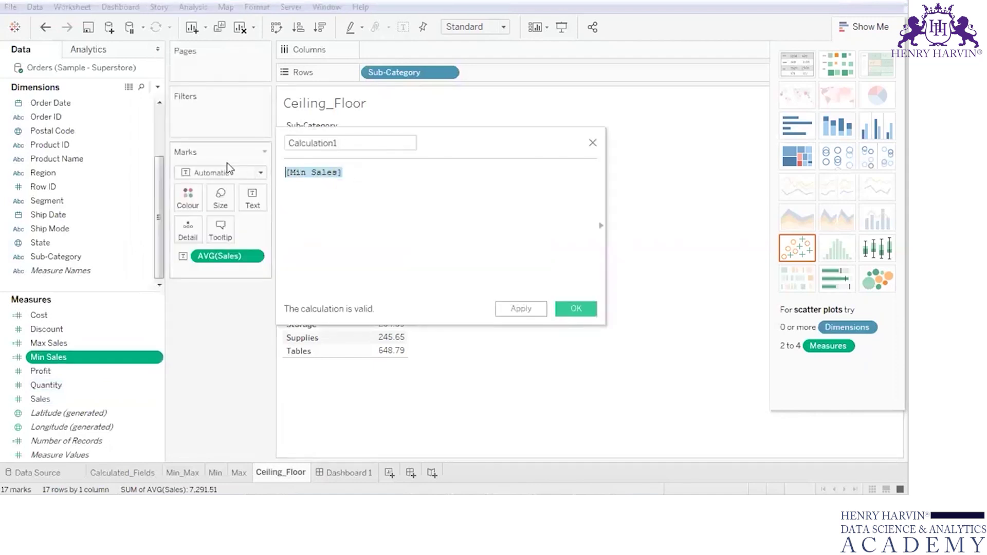
text(ce)
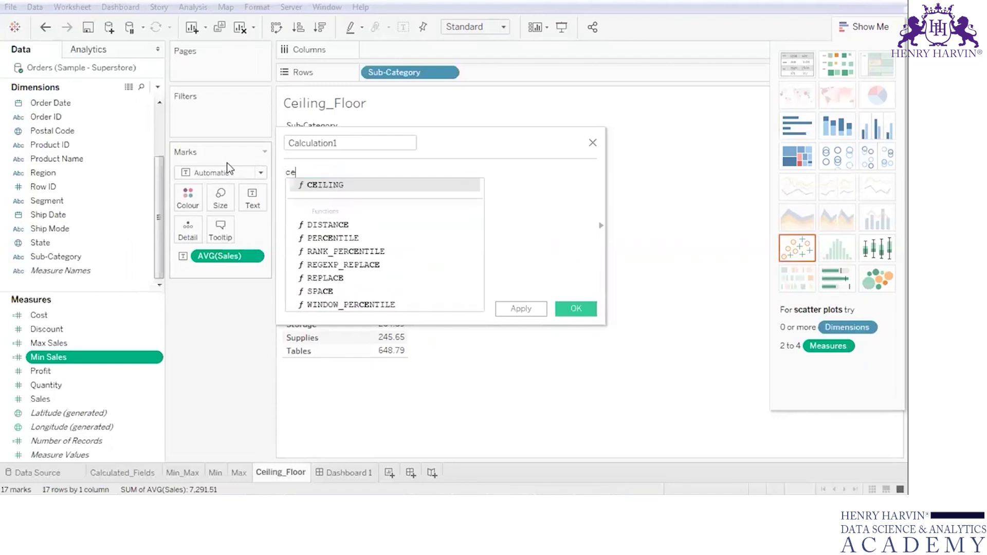
key(Return)
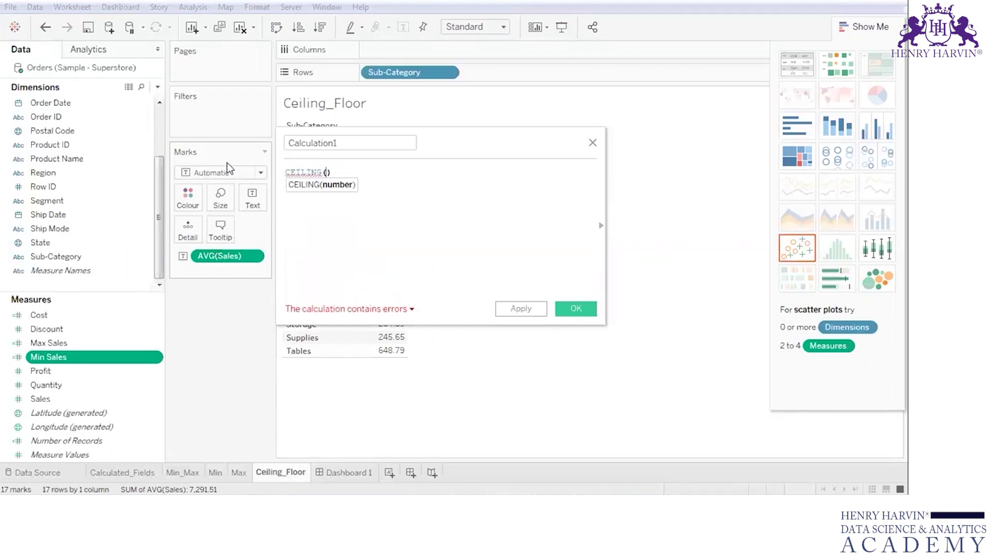
text(sa)
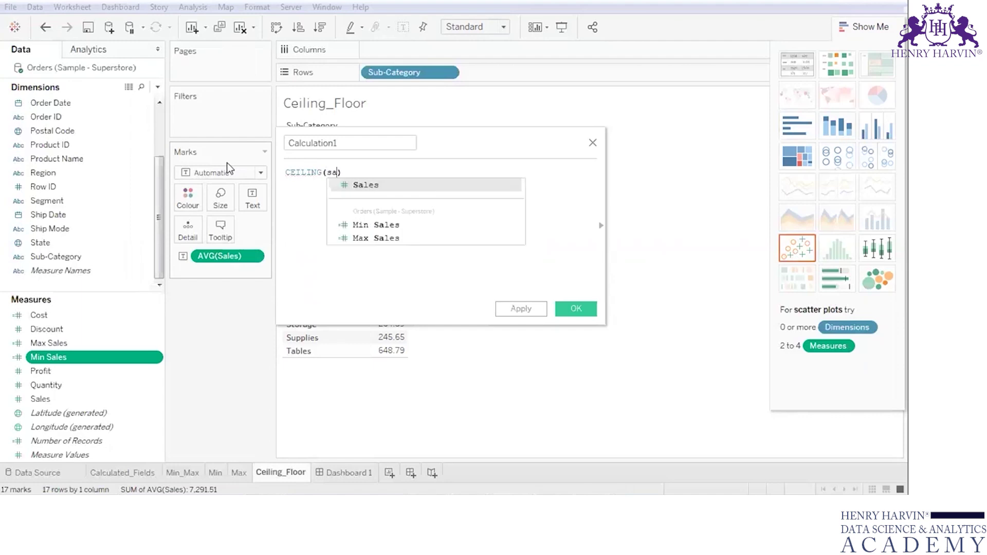
key(Return)
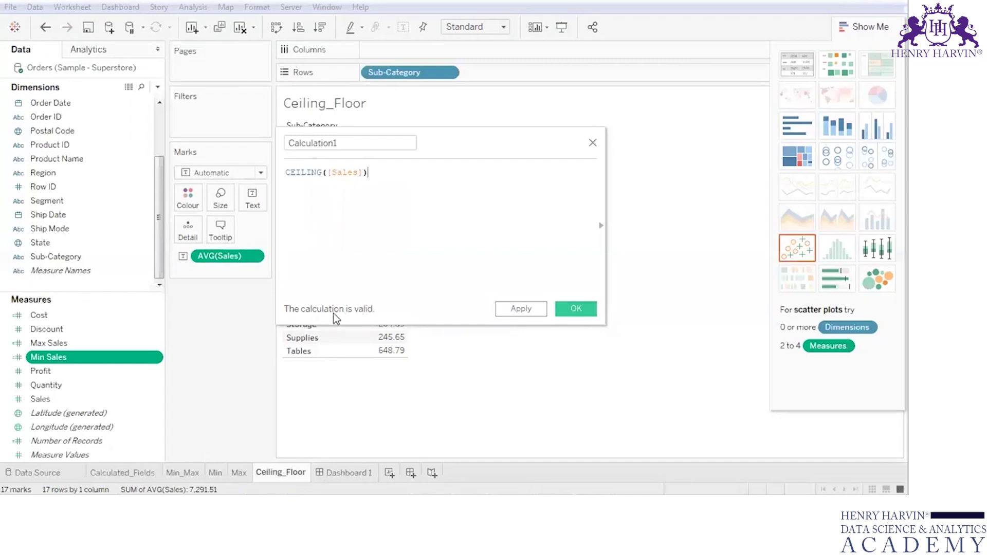
Name the new calculated field Ceiling Avg Sales, apply it and close the calculation editor.
click(363, 144)
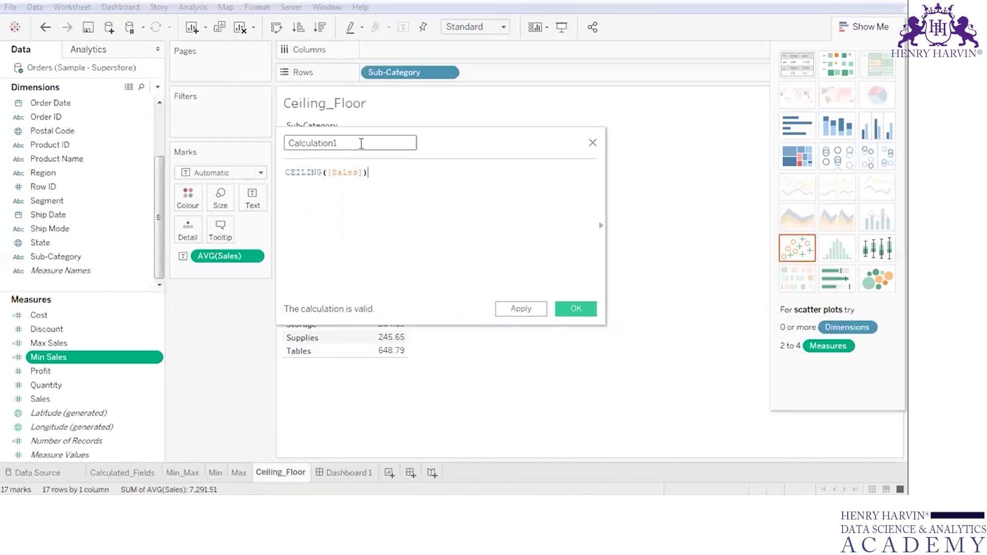
key(ctrl+a)
text(Ceiling Avg Sales)
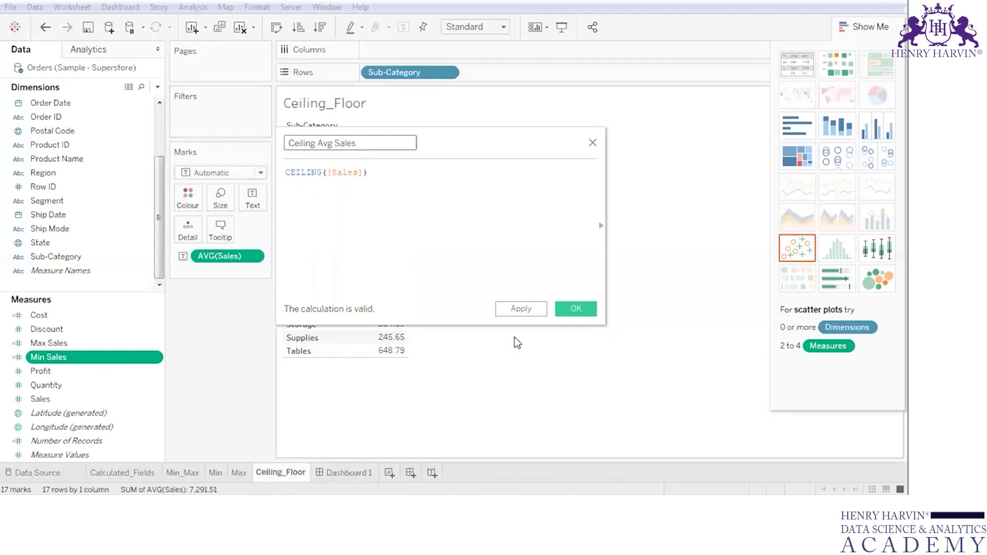
click(532, 312)
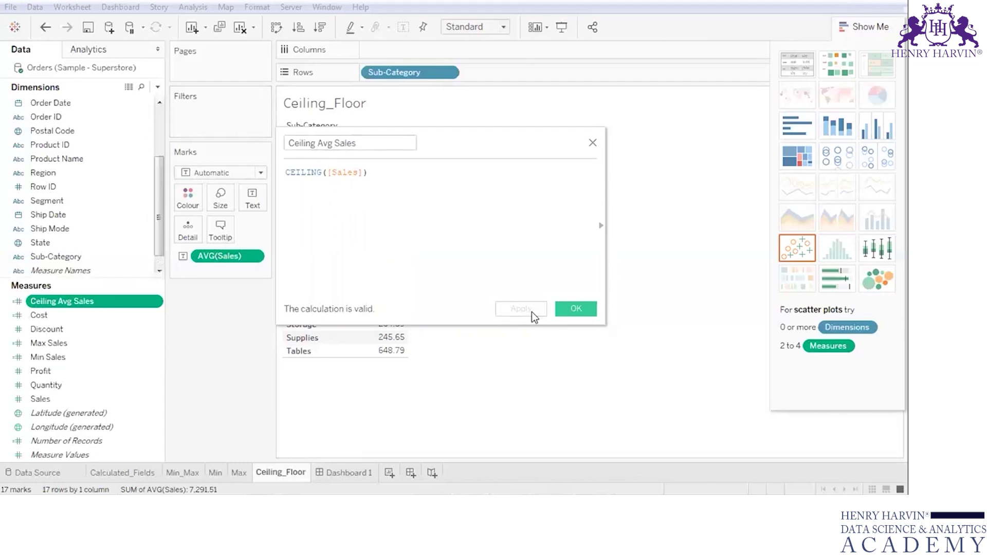
click(566, 309)
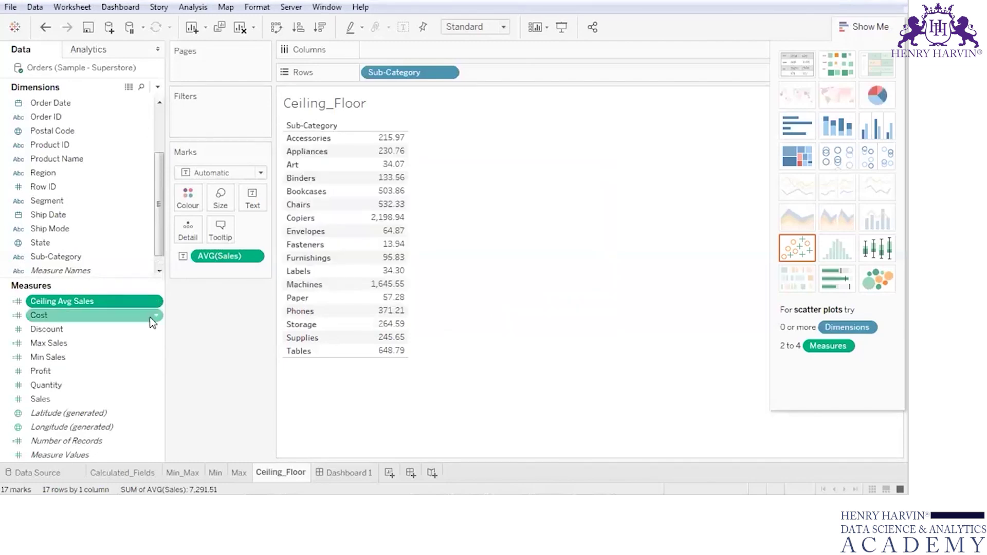
Start a calculated field from Cost and replace its formula with FLOOR([Sales]).
click(157, 315)
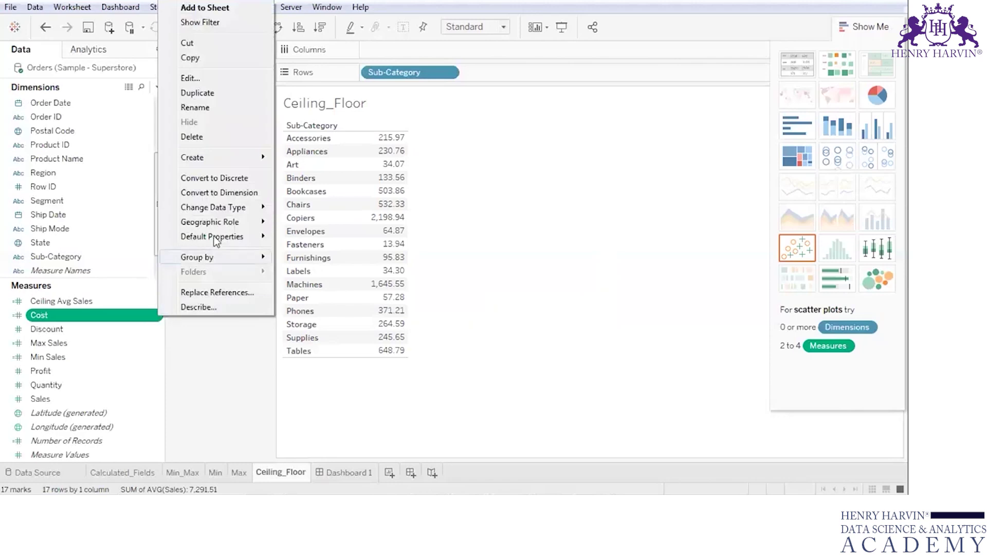
mouse_move(242, 154)
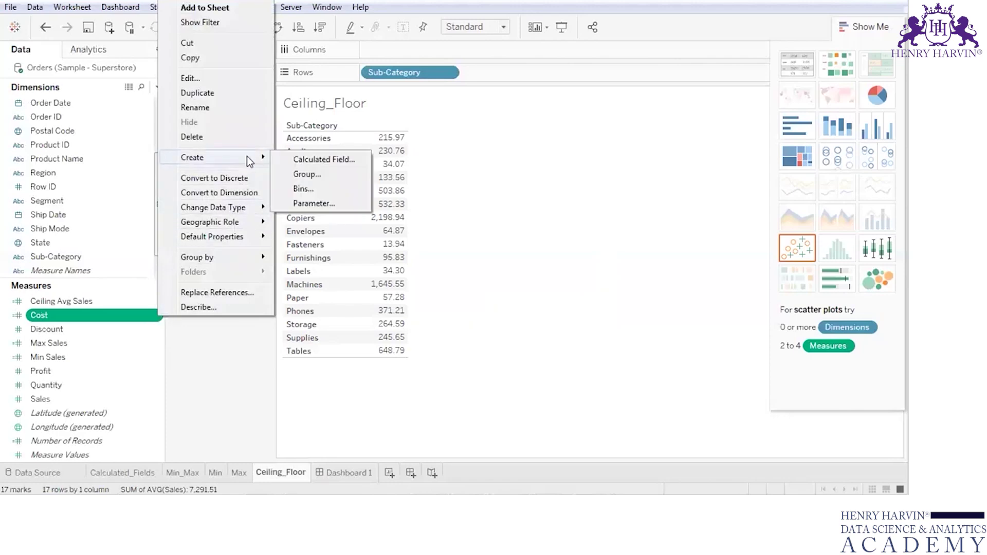
click(308, 161)
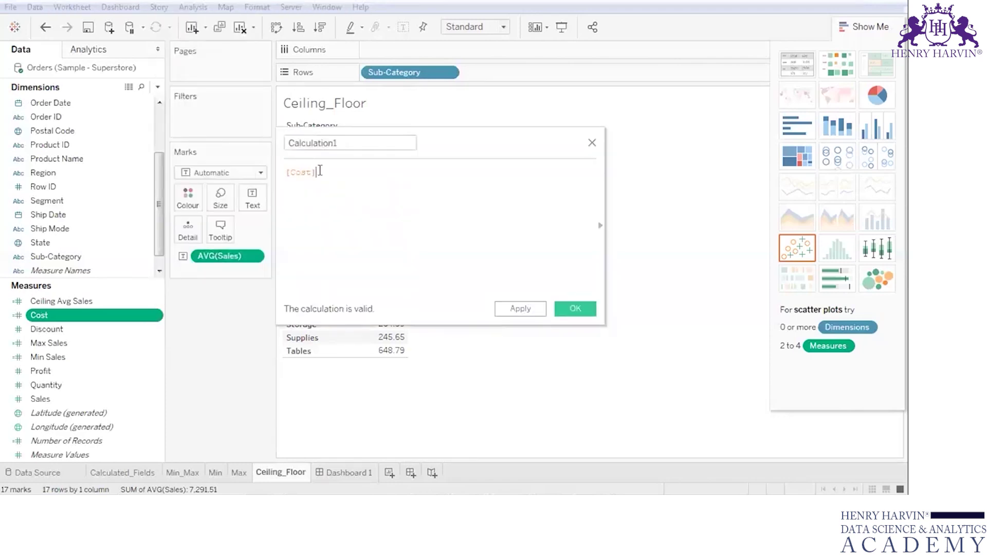
text(Floo)
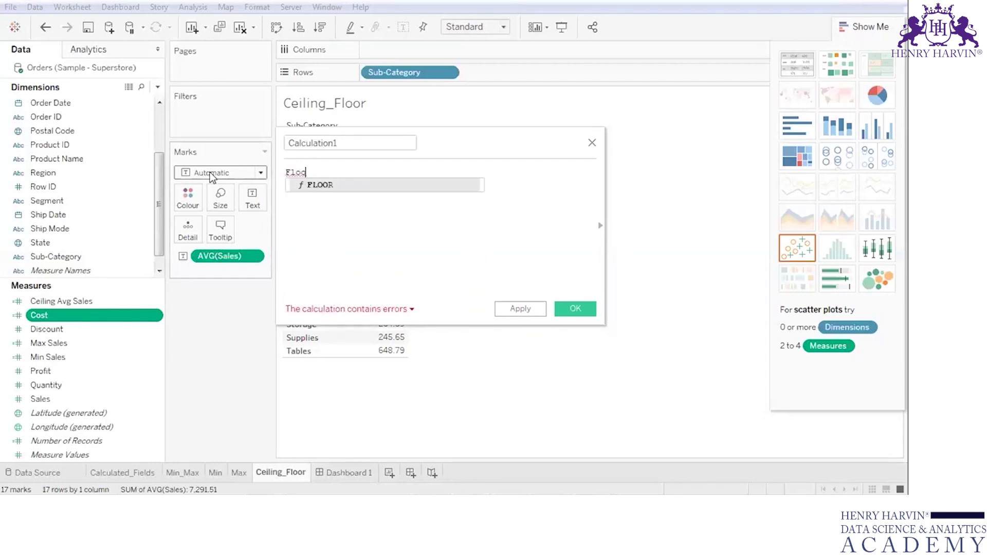
key(Return)
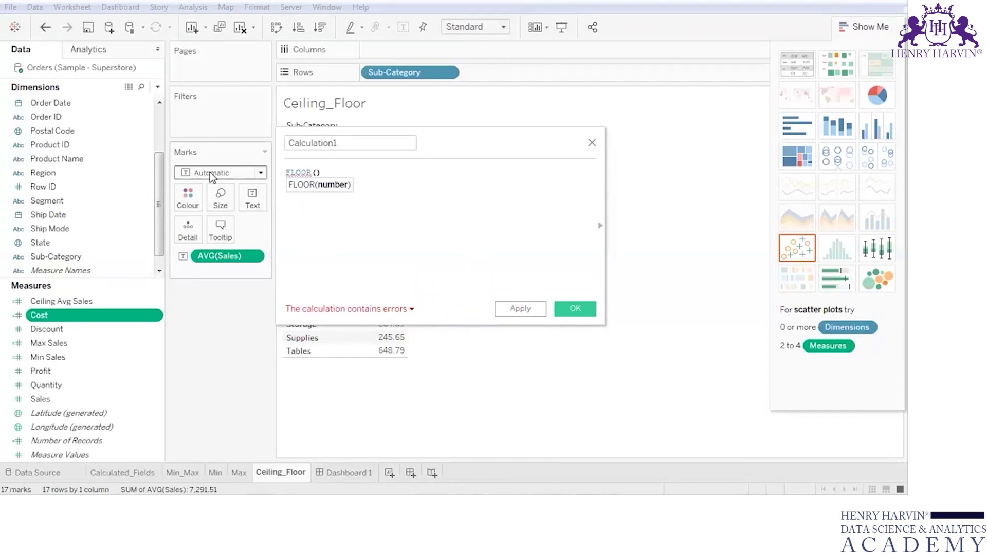
text(sales)
key(Return)
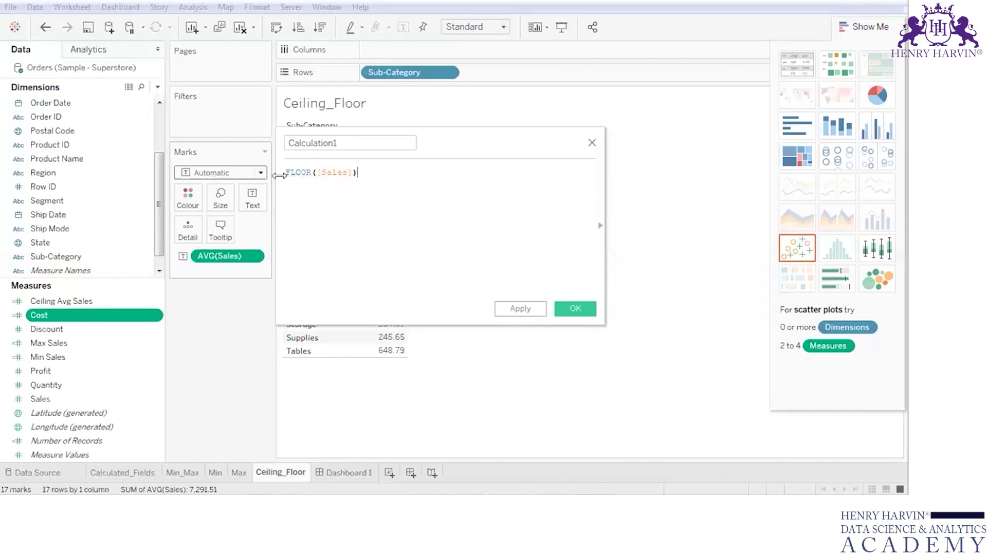
Name the new calculated field Floor Avg Sales, apply it and close the calculation editor.
double_click(343, 143)
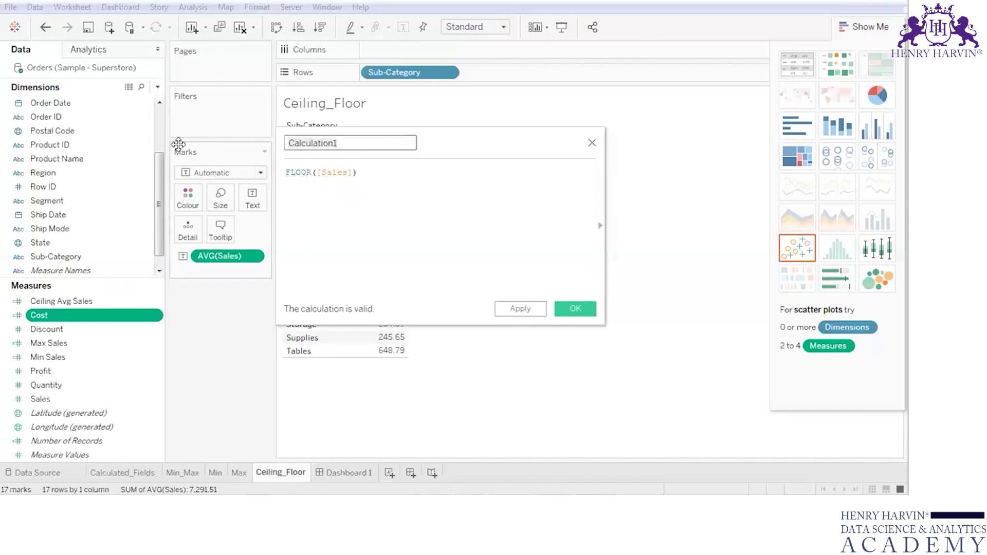
text(Floor Avg Sales)
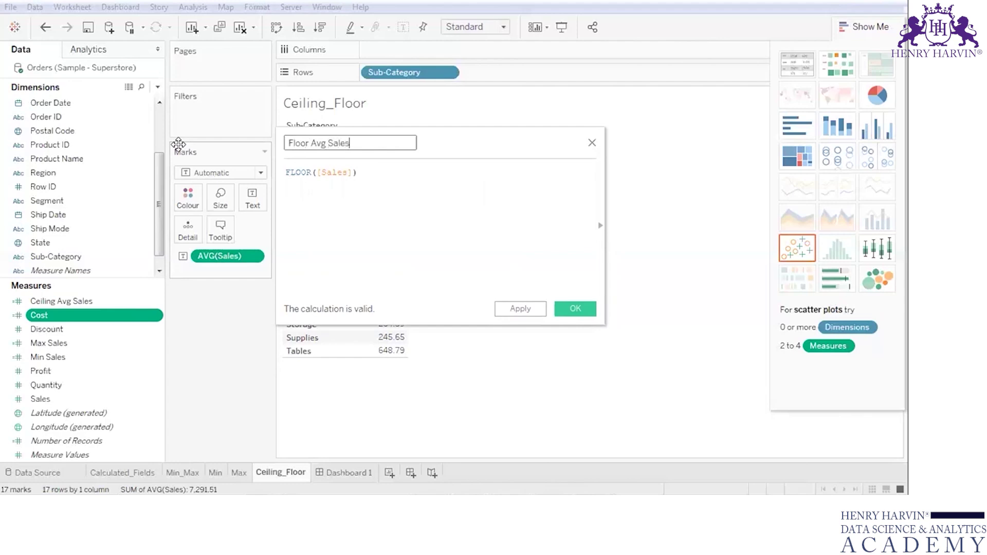
click(512, 309)
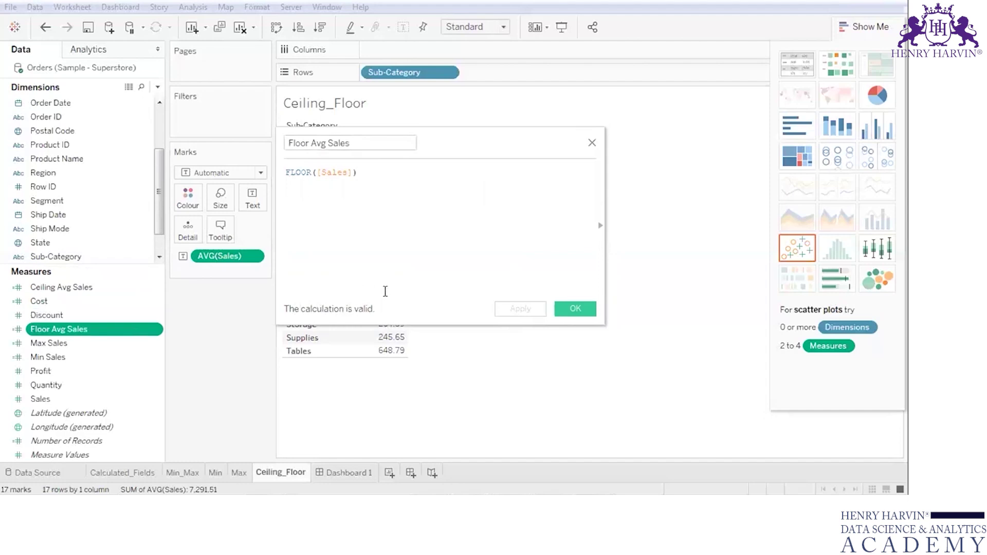
click(579, 310)
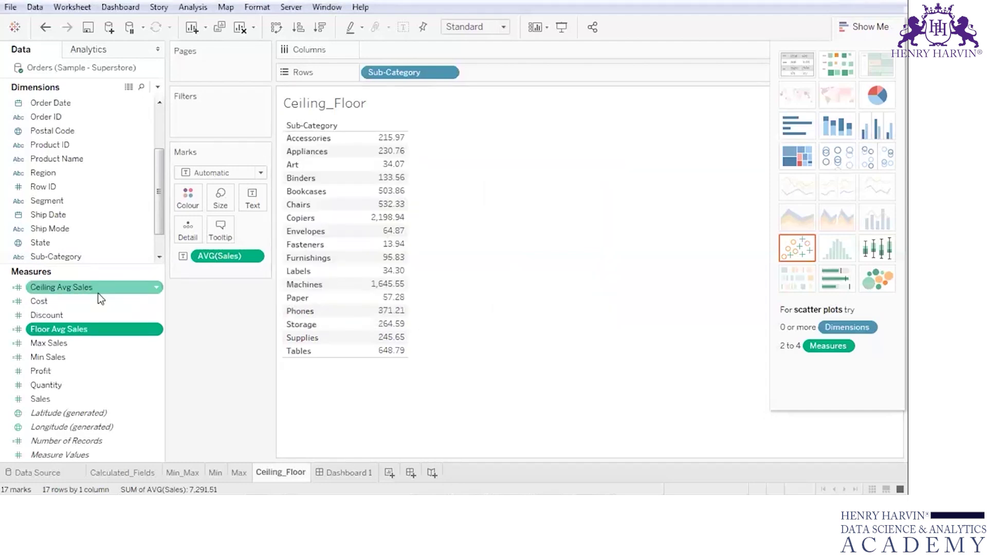
Add Ceiling Avg Sales beside average Sales in a text table by Sub-Category and widen the value columns.
drag(97, 288, 436, 51)
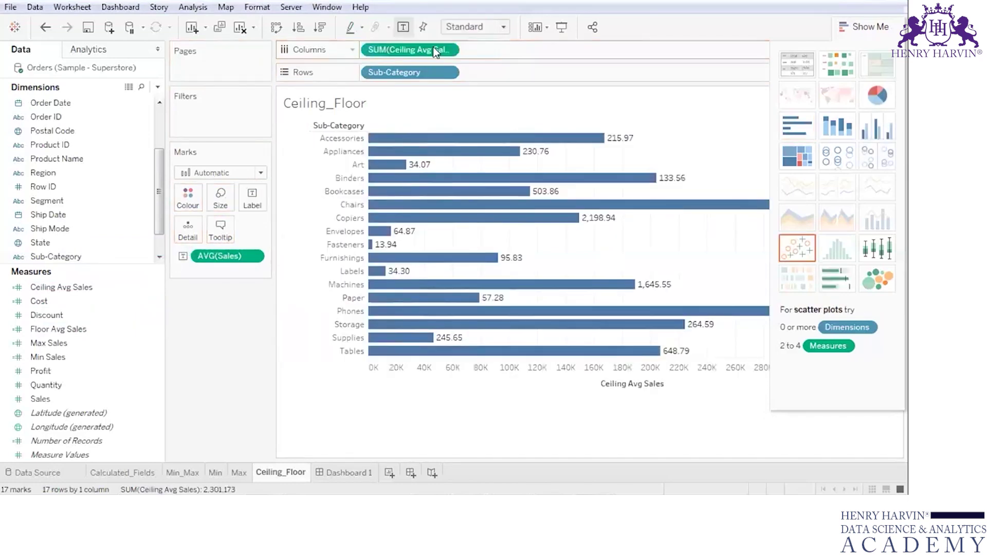
click(798, 63)
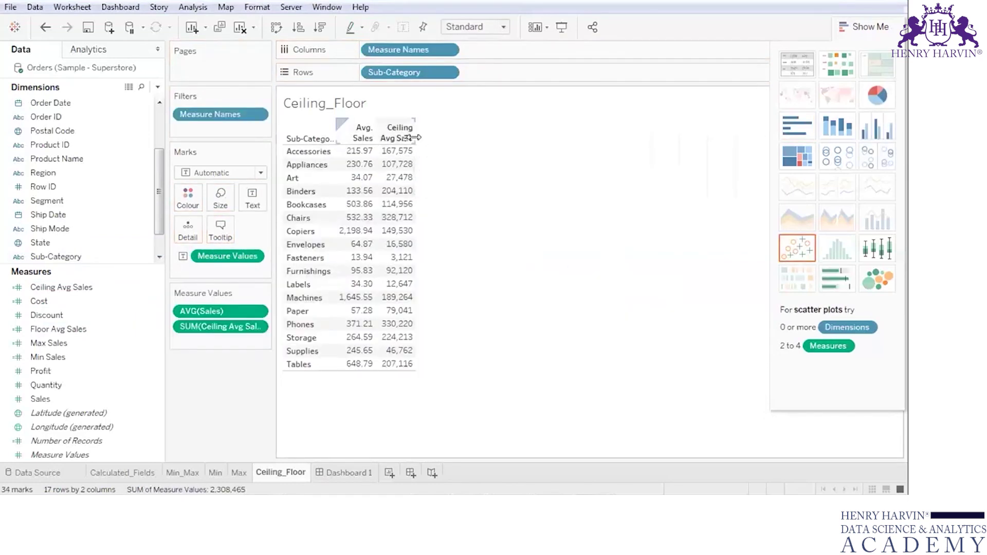
drag(415, 136, 456, 135)
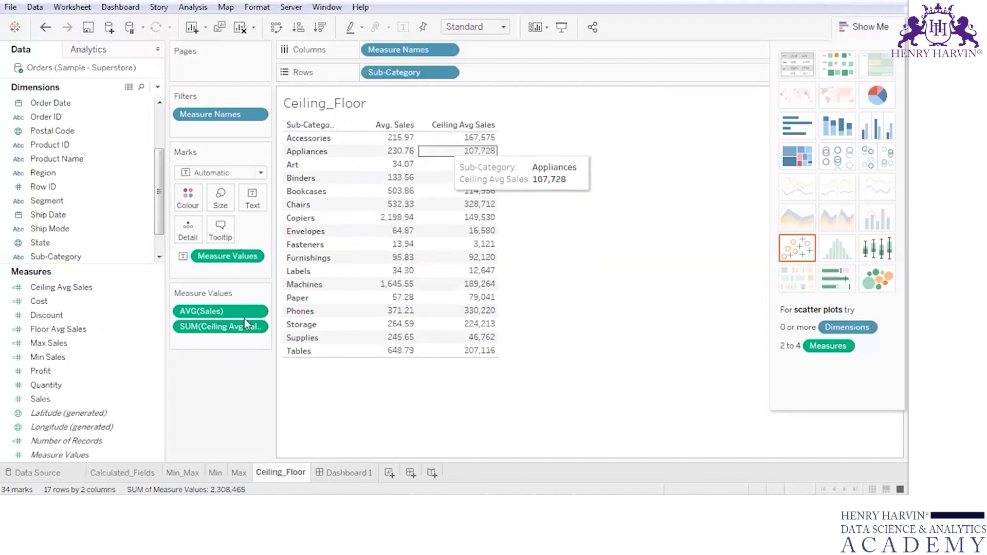
click(258, 326)
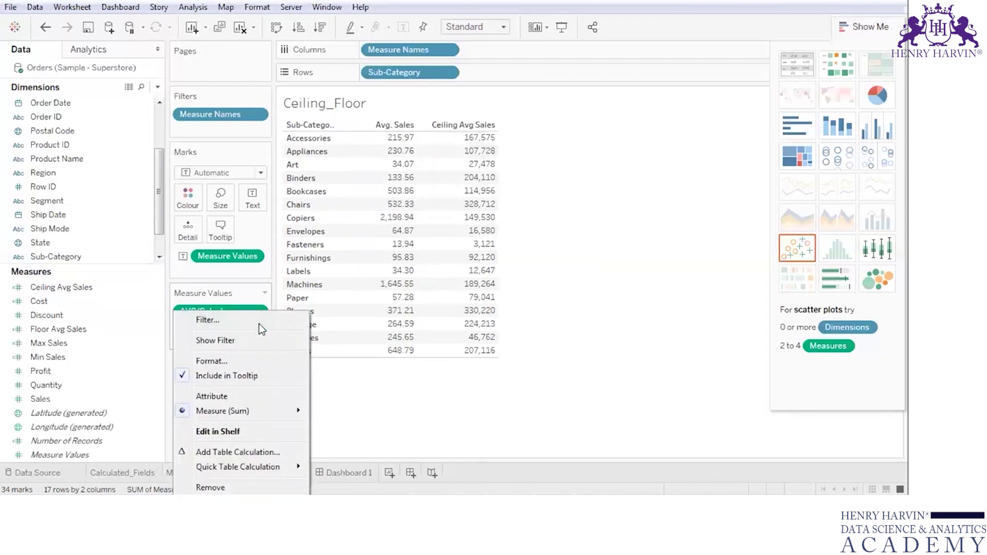
mouse_move(272, 414)
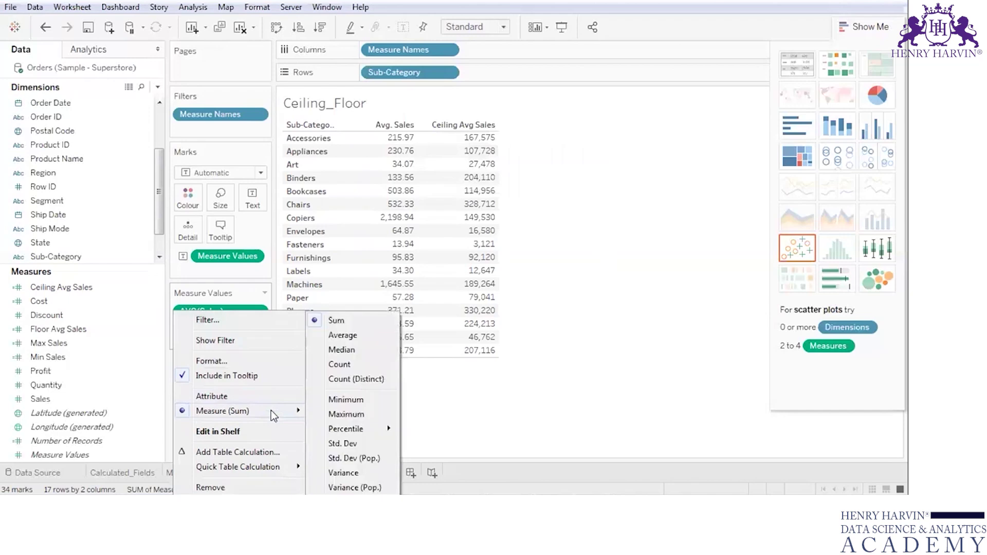
click(473, 412)
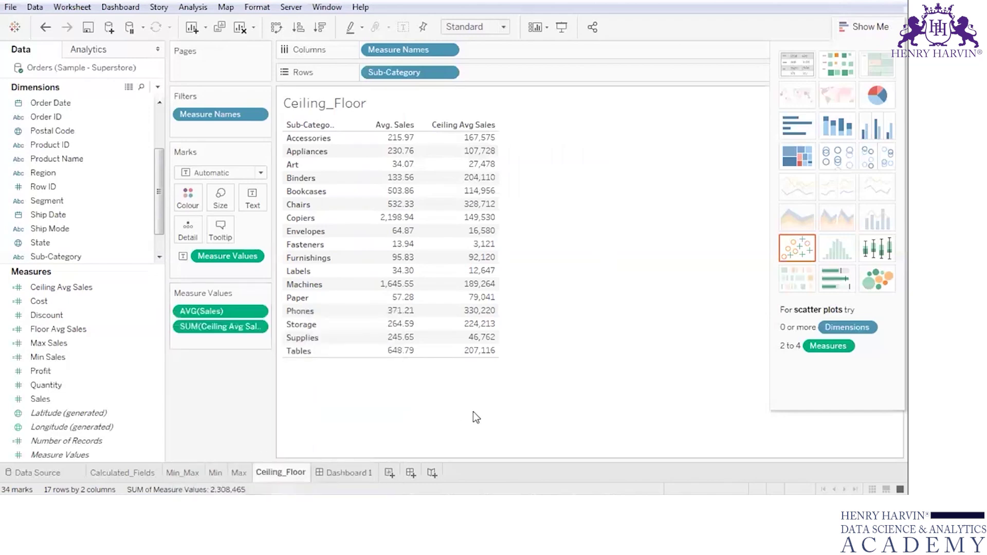
Change the aggregation of Ceiling Avg Sales to Average and compare its values with the average Sales column.
click(256, 325)
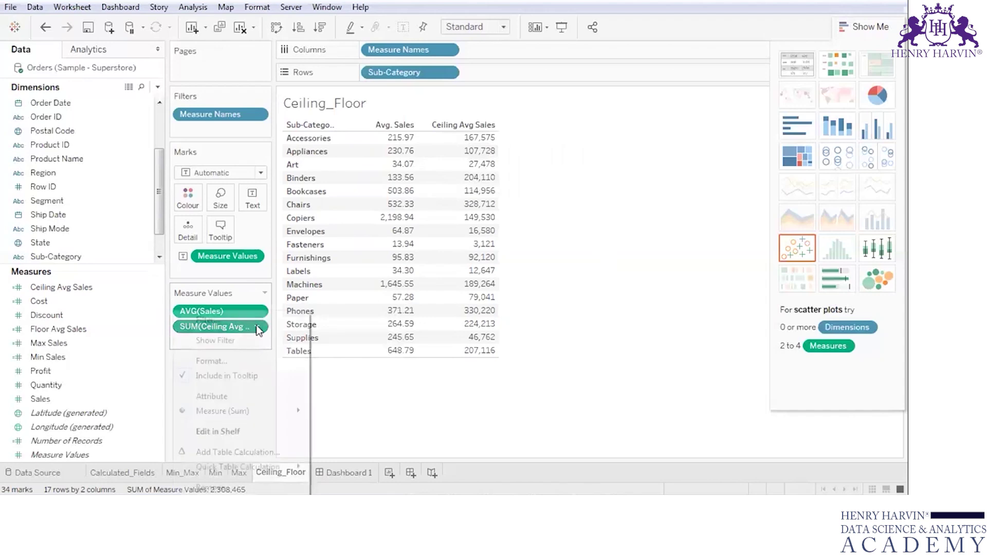
mouse_move(261, 413)
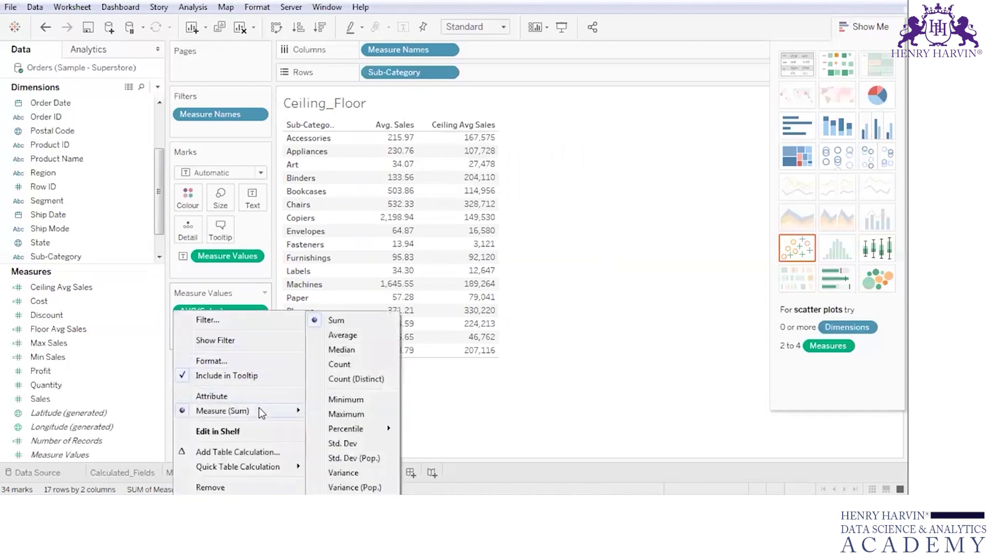
click(356, 334)
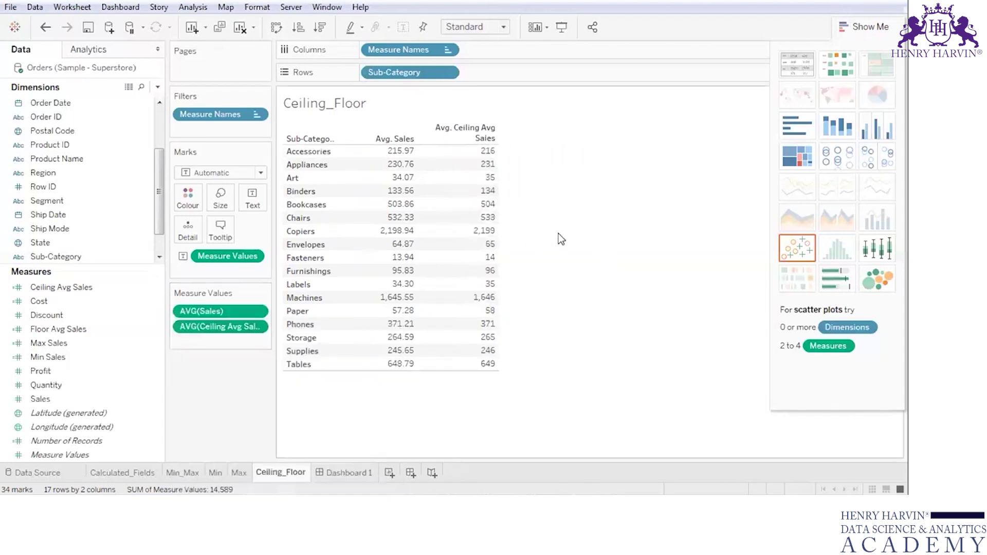
mouse_move(404, 154)
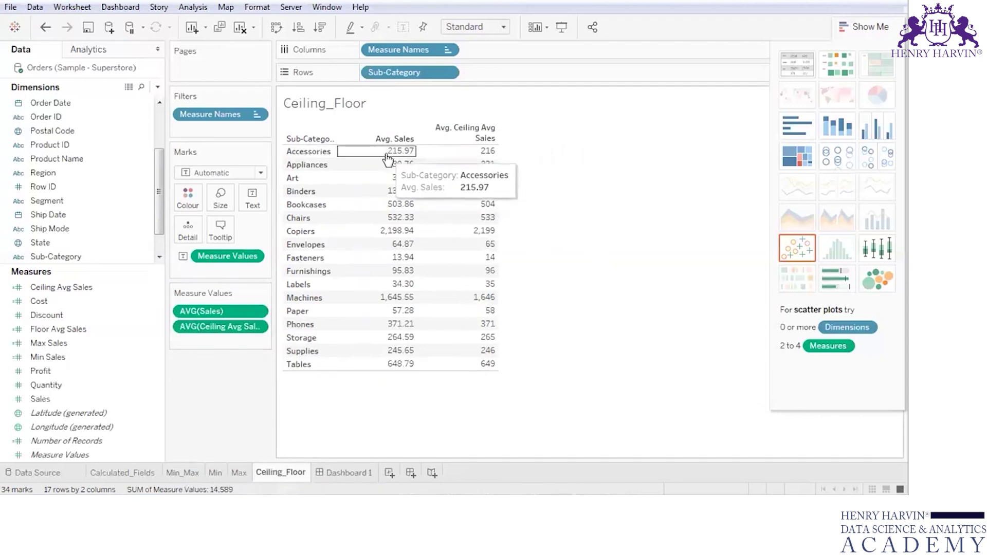
mouse_move(485, 157)
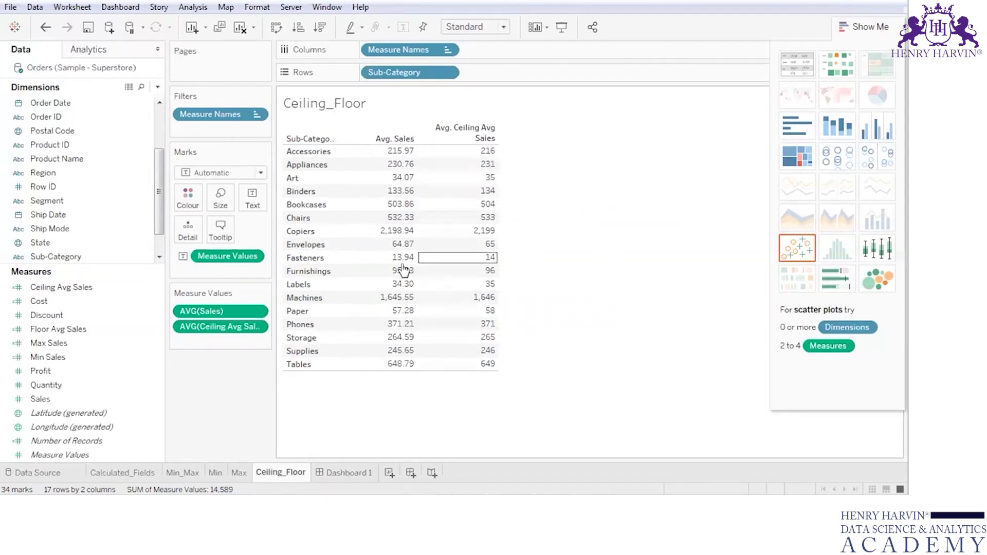
Add Floor Avg Sales to the Sub-Category table with Average aggregation and widen the value columns to show their headers.
drag(48, 329, 221, 342)
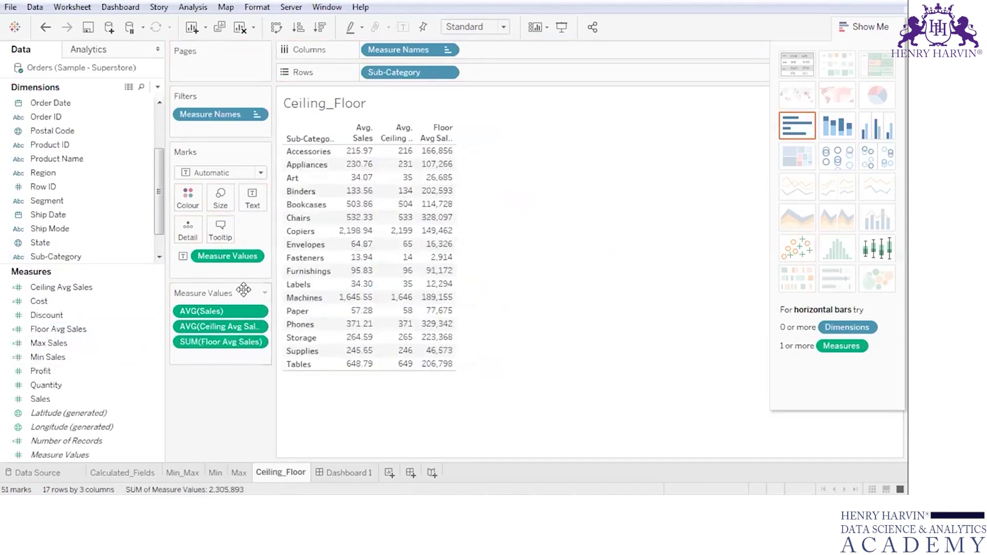
click(256, 343)
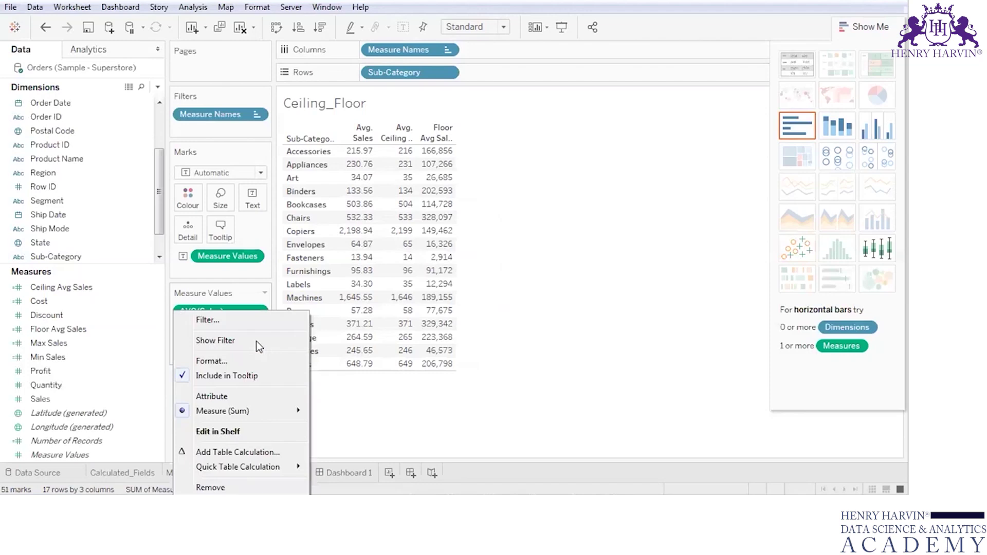
mouse_move(267, 412)
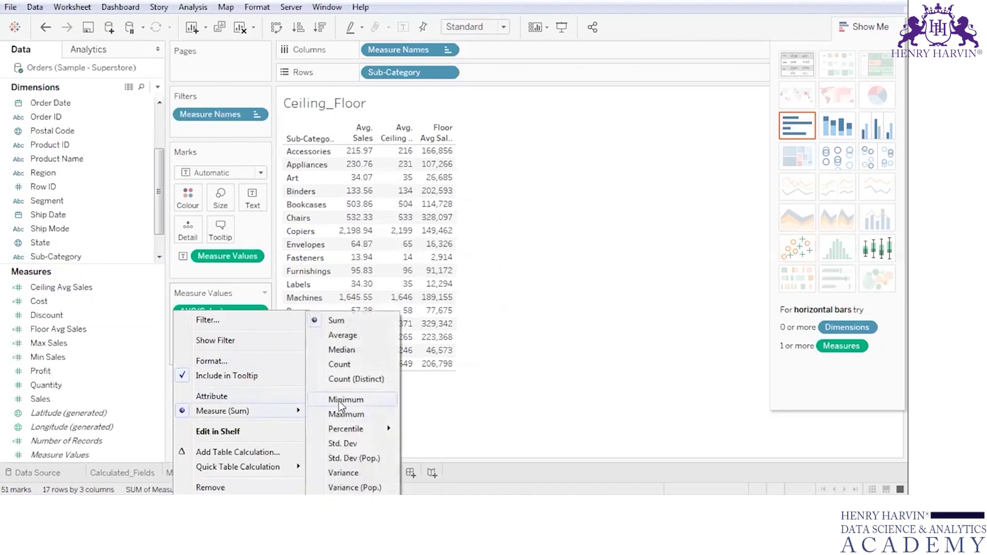
click(353, 338)
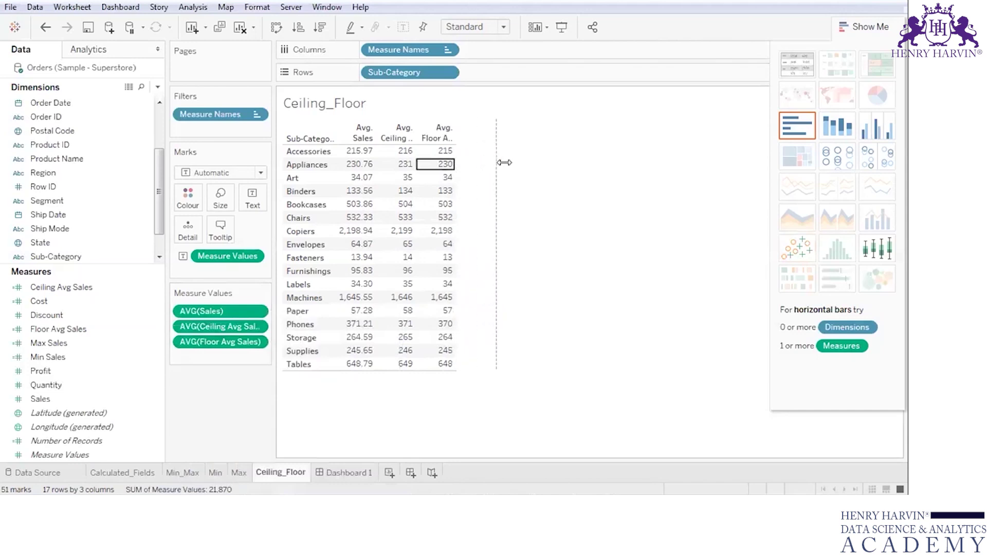
drag(505, 162, 507, 170)
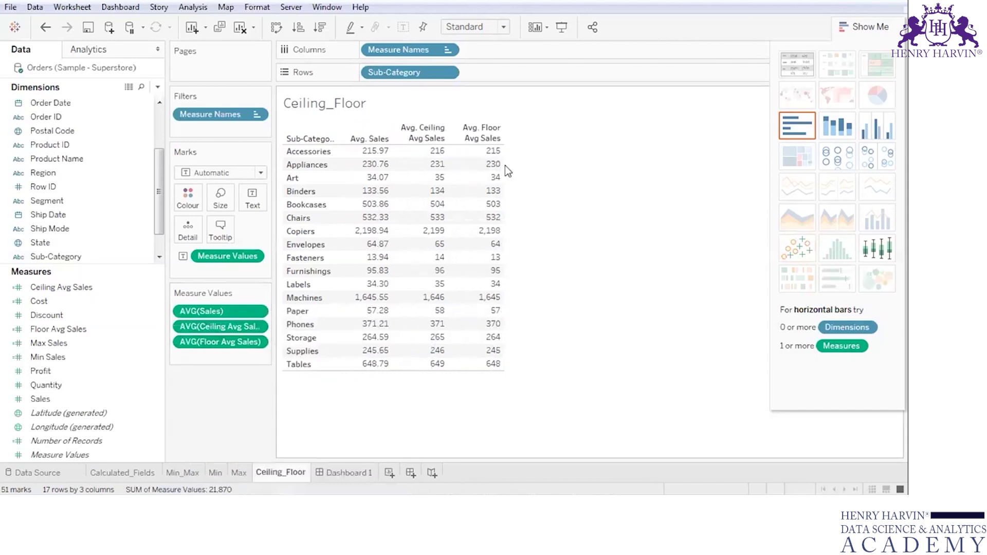